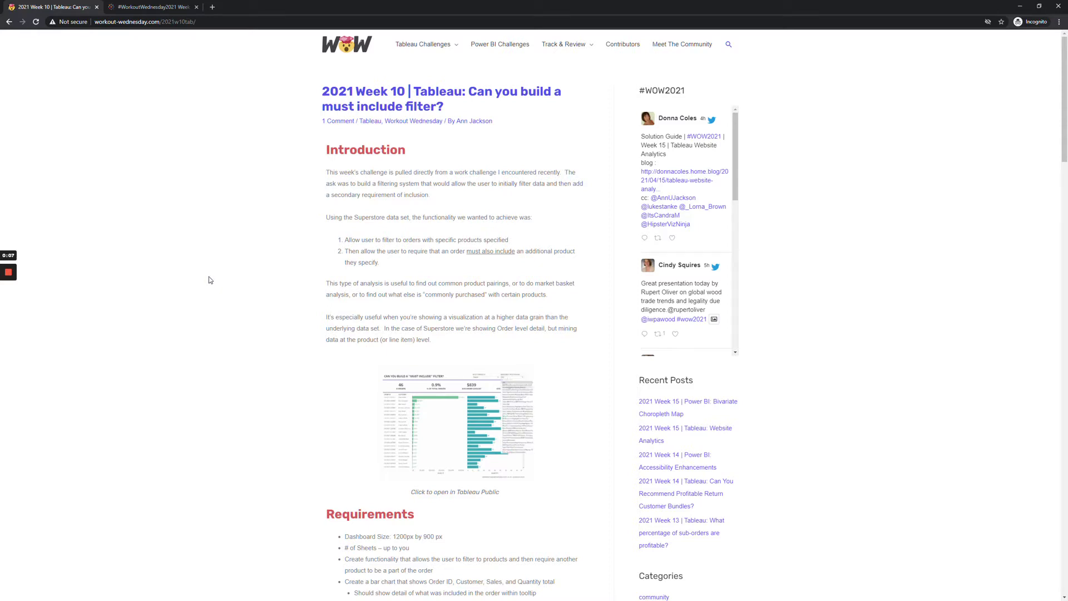
Step: Switch to the browser tab showing the Week 10 Must Include Filter viz on Tableau Public
click(152, 7)
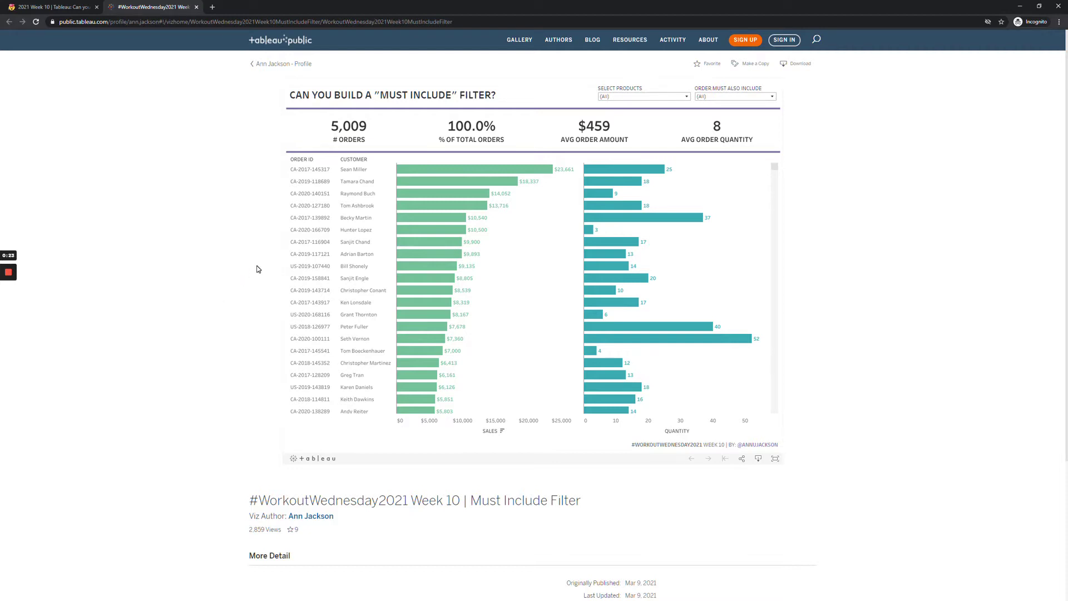
Step: Set the Select Products filter to only 6" Cubicle Wall Clock, Black, and apply it
click(619, 100)
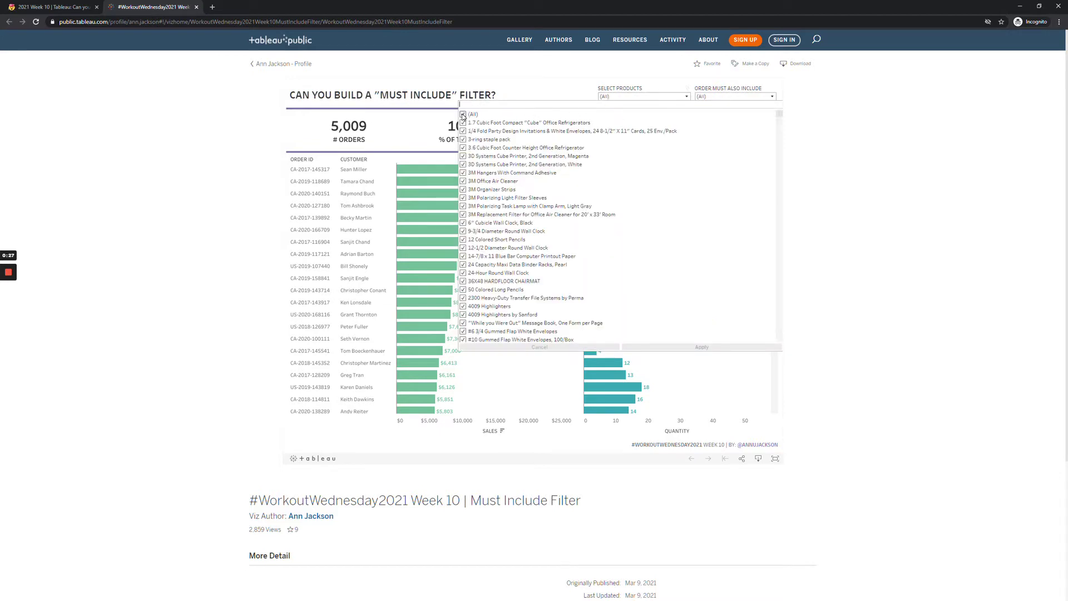
click(462, 114)
click(463, 123)
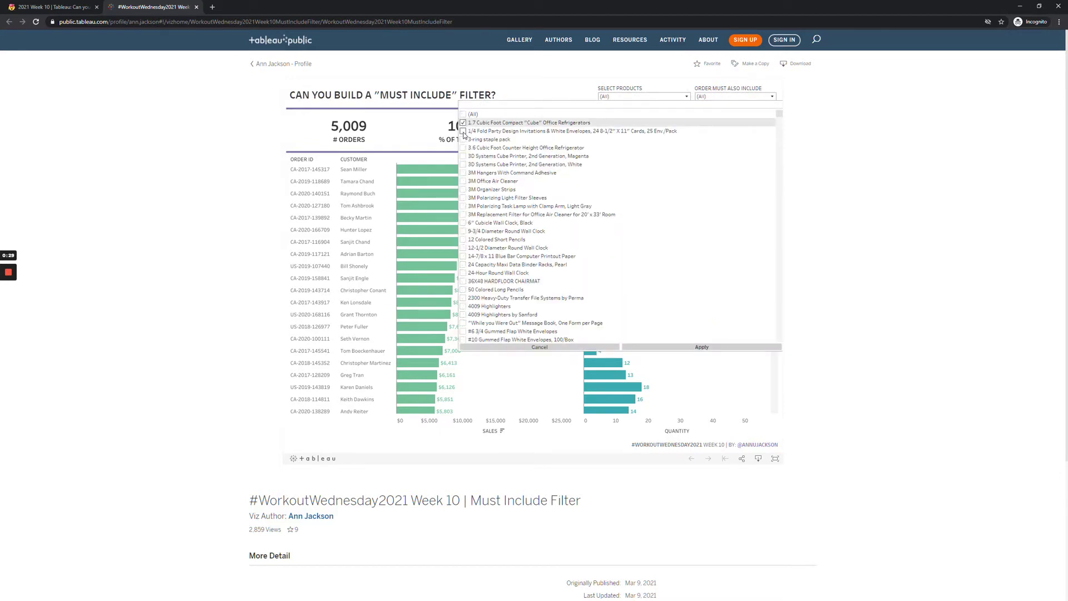
click(463, 131)
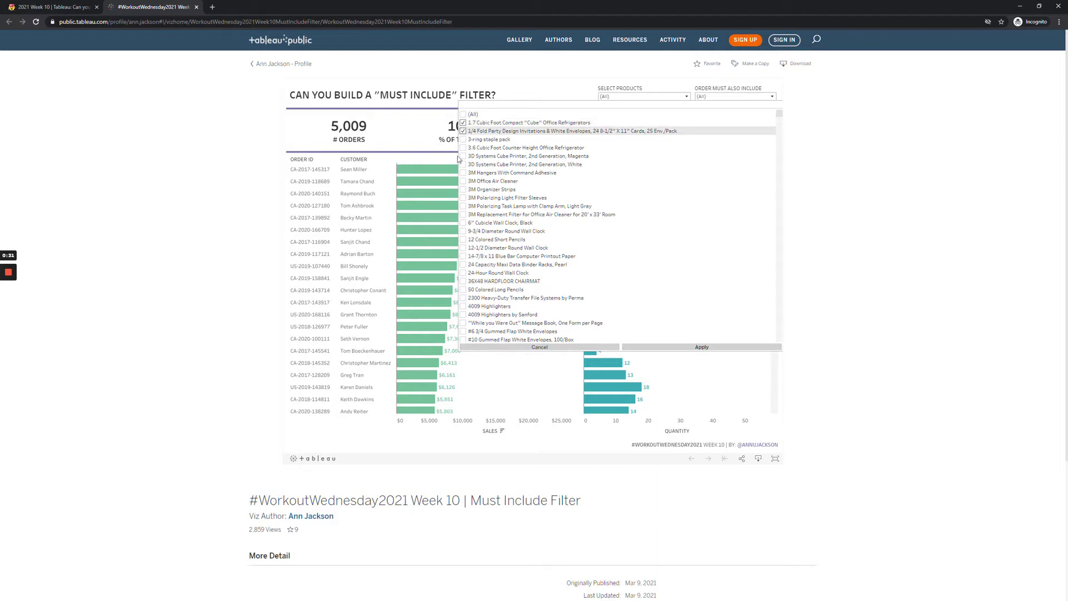
click(463, 115)
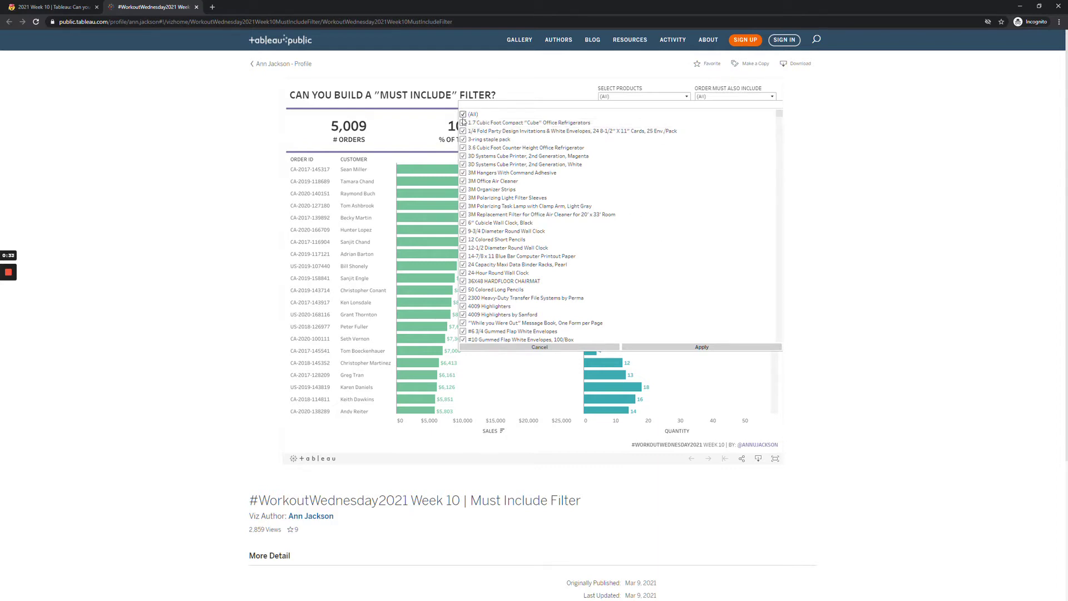
click(463, 115)
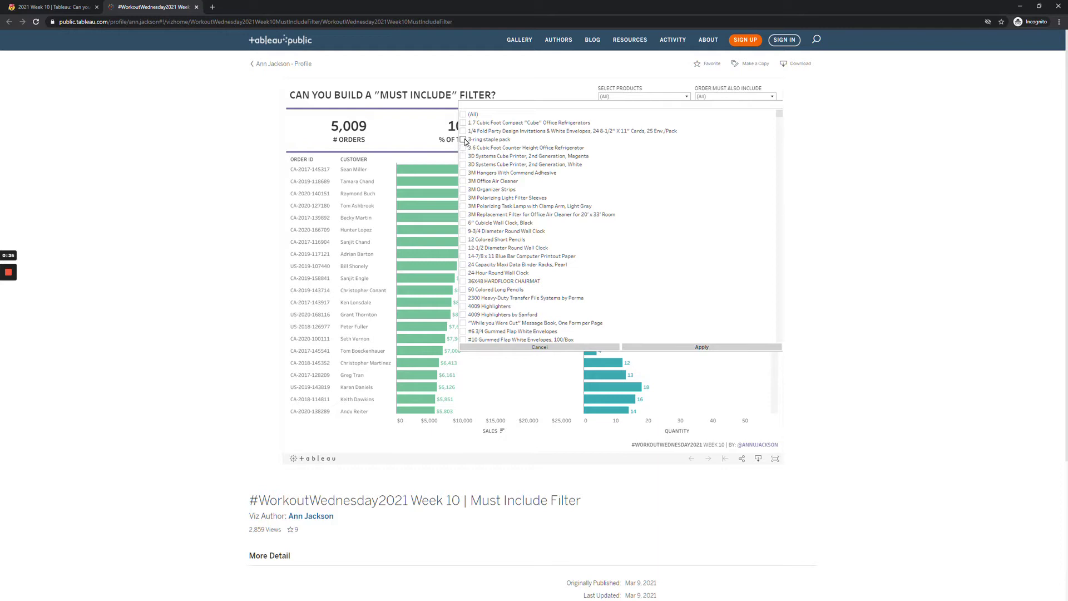
click(463, 223)
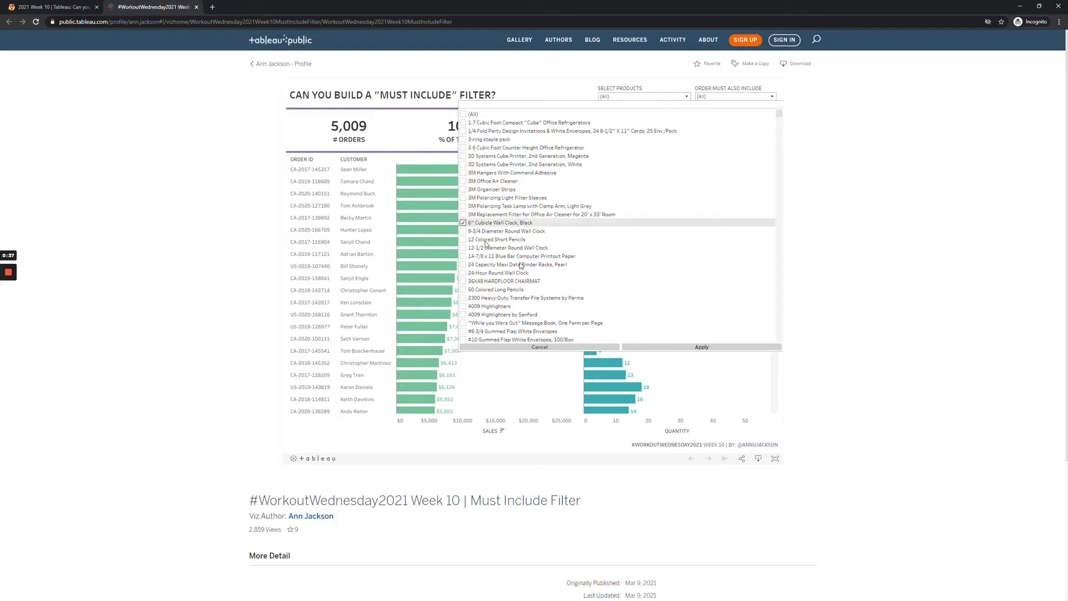
click(708, 347)
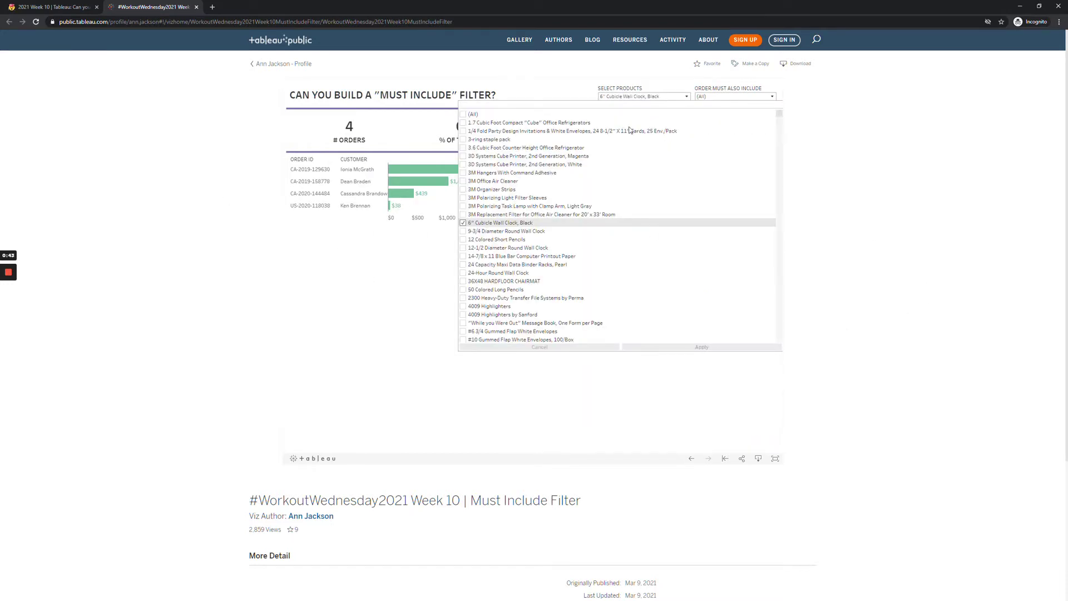
click(637, 99)
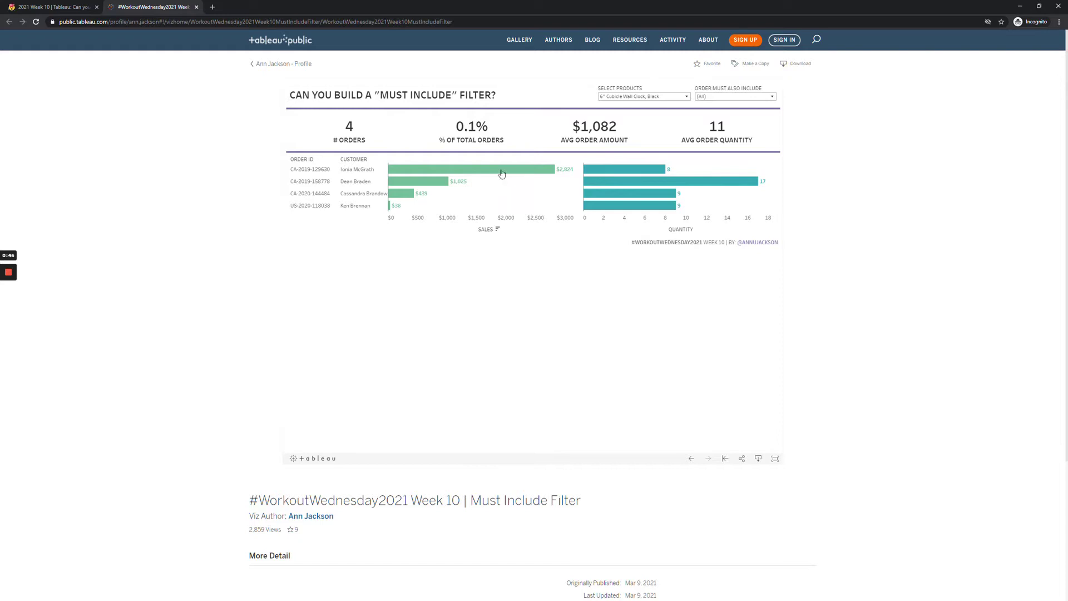
mouse_move(442, 176)
mouse_move(477, 175)
mouse_move(407, 185)
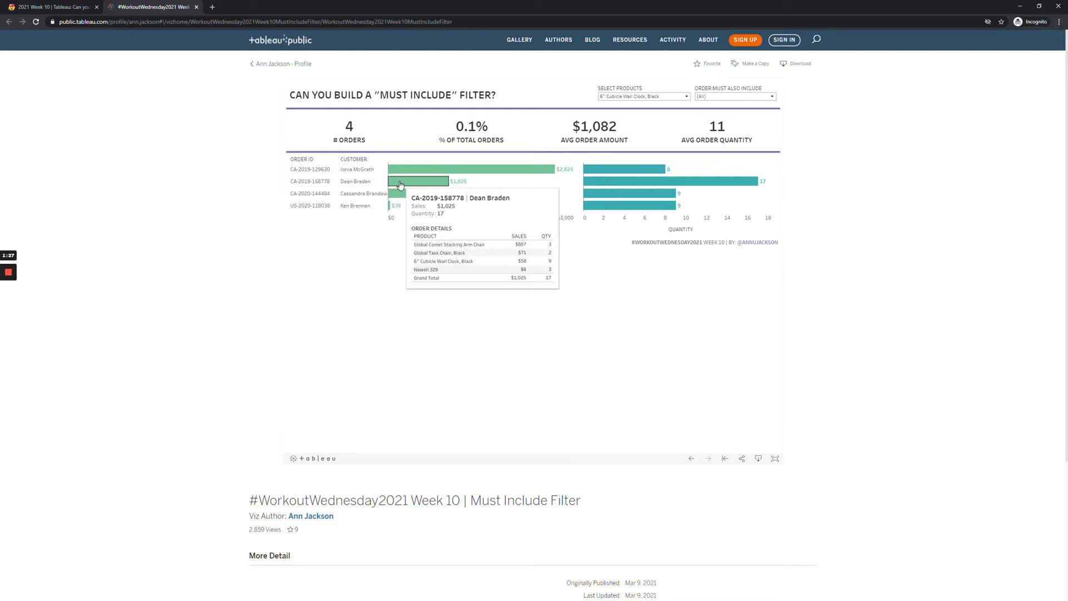
Step: Set Order Must Also Include to Global Task Chair, Black, then bring up Tableau Desktop
click(712, 97)
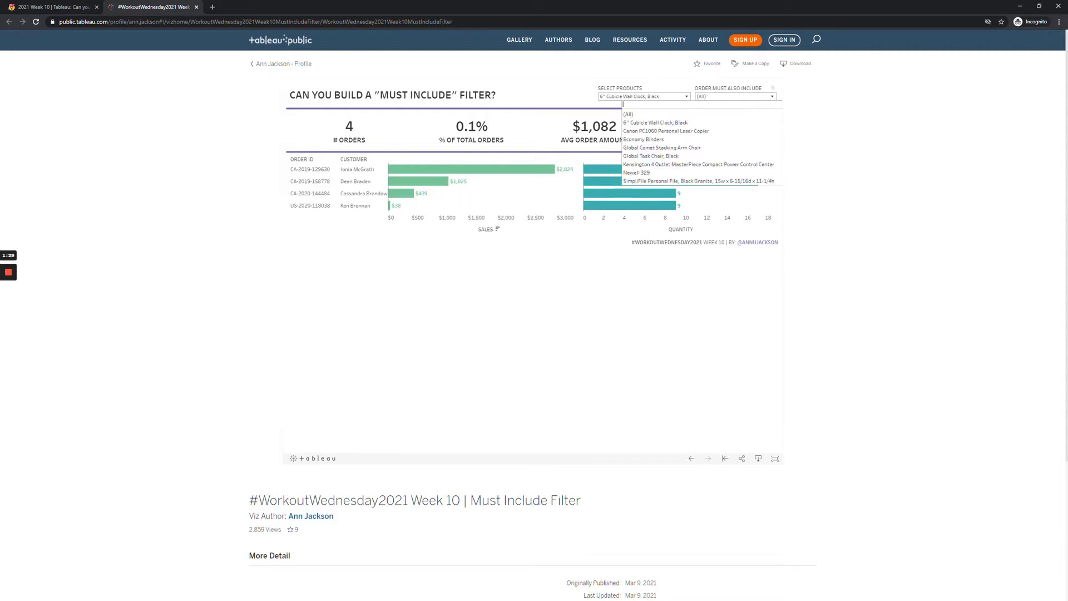
click(674, 156)
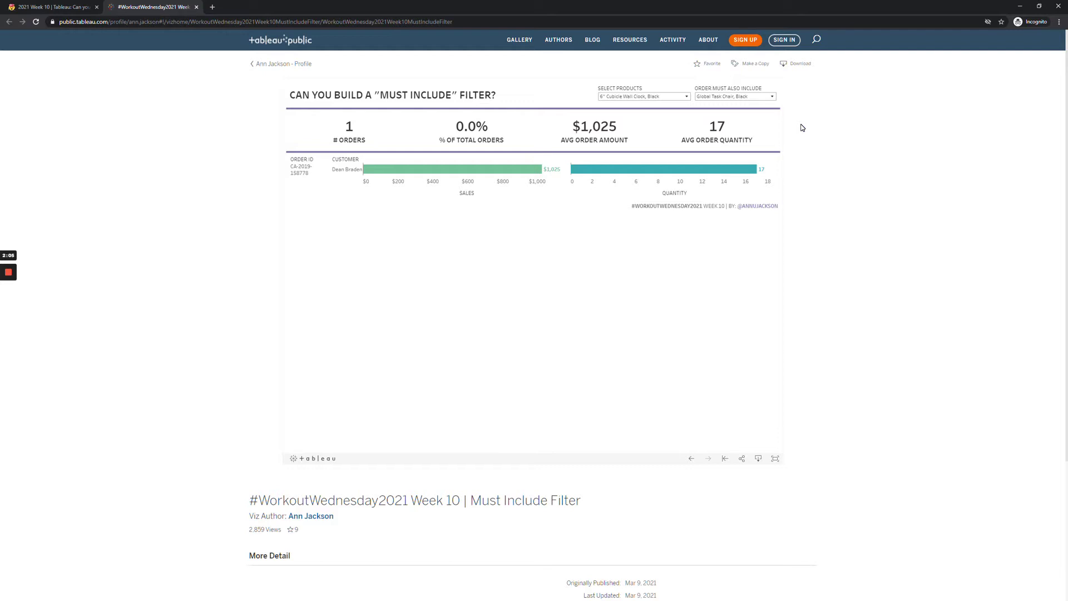
click(1020, 7)
Step: Create a new worksheet with ORDER ID on Rows and SALES and QTY bars on Columns
double_click(580, 119)
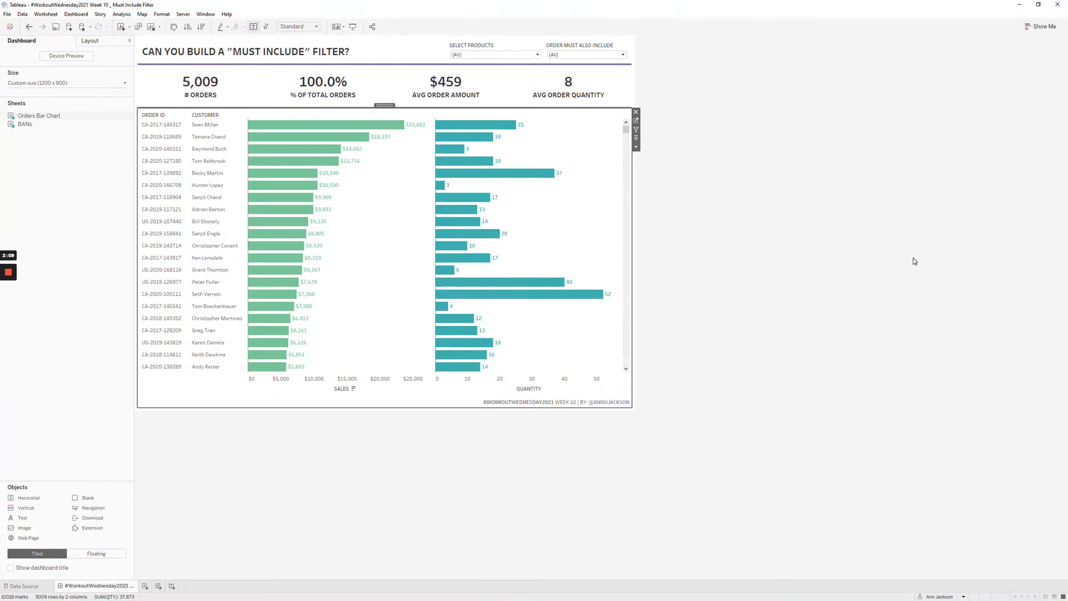
click(912, 259)
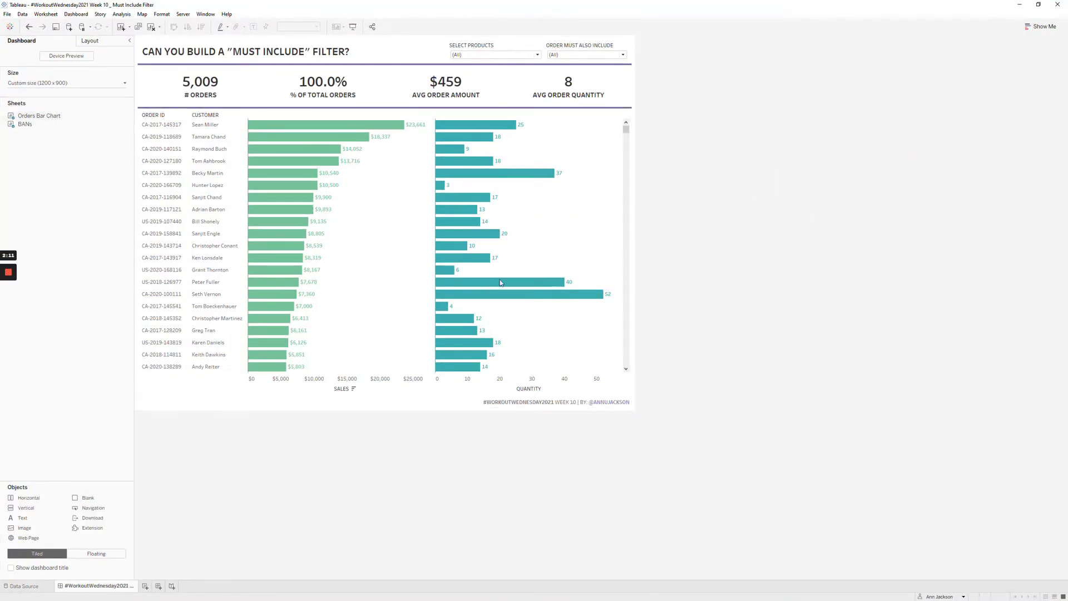
click(146, 587)
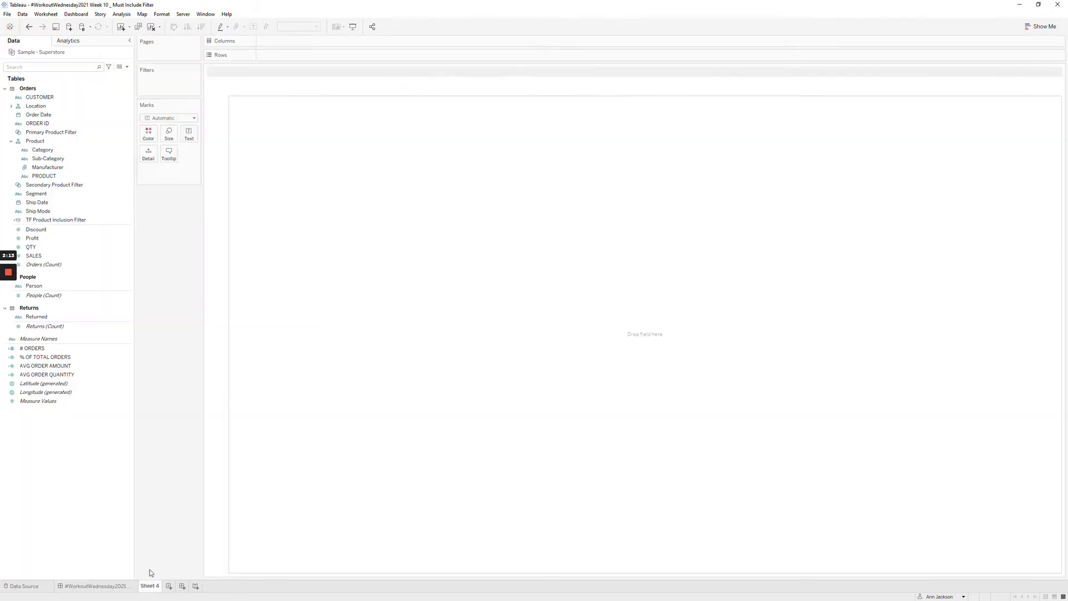
drag(38, 123, 216, 184)
click(75, 256)
drag(75, 255, 289, 41)
click(35, 248)
drag(35, 248, 348, 43)
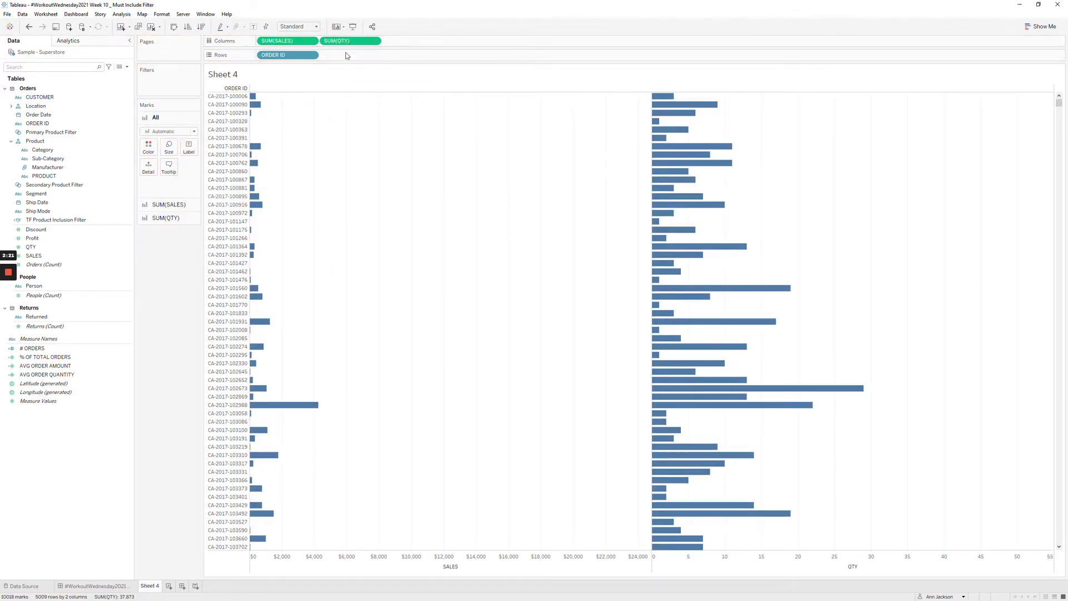
Step: Sort orders descending by SALES and colour the bars by Measure Names
click(262, 44)
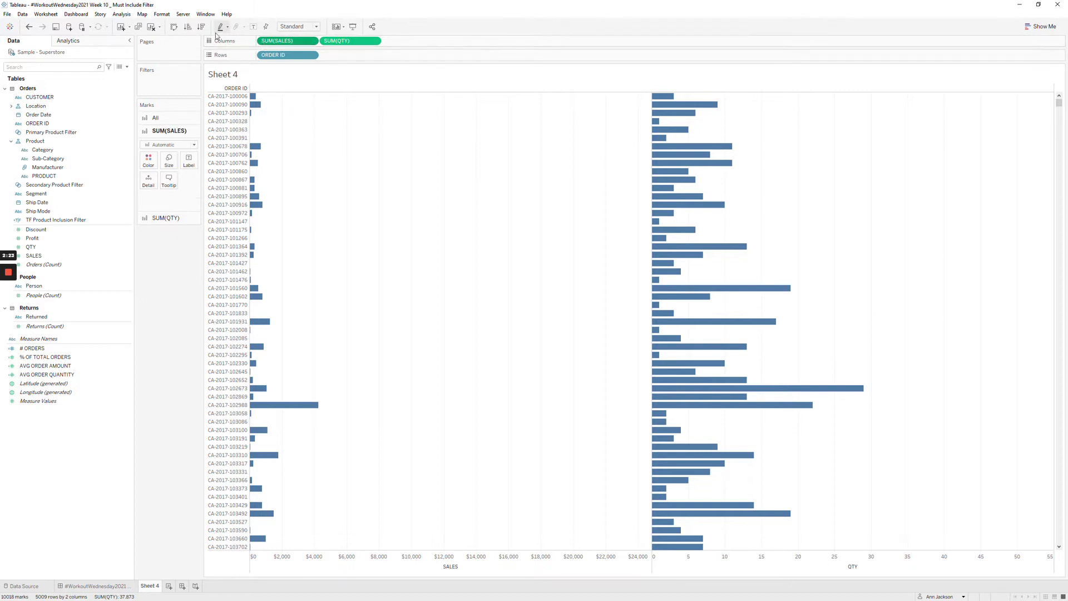
click(202, 27)
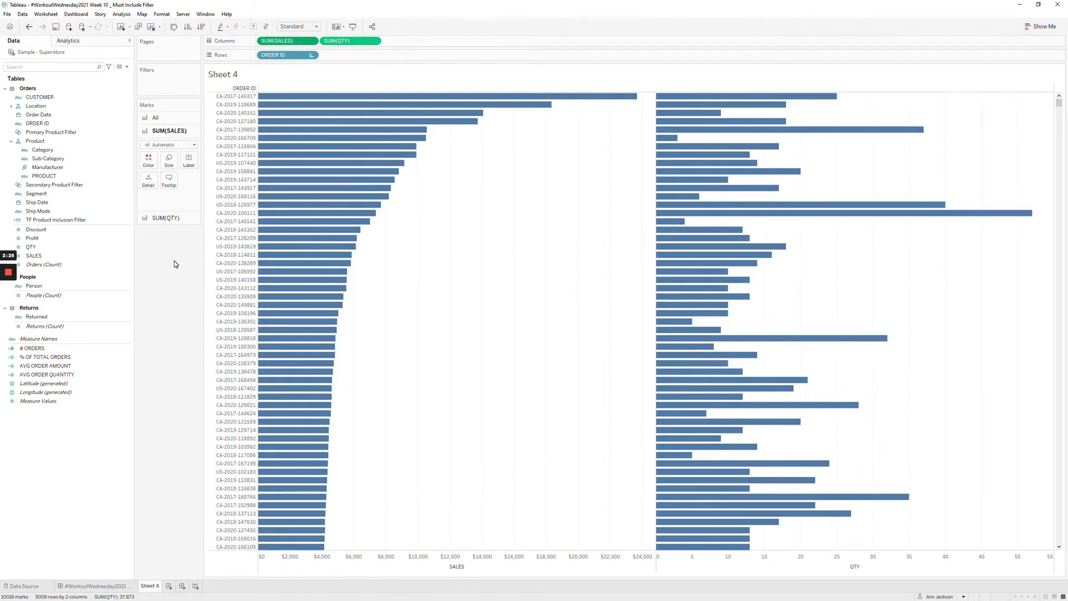
drag(50, 321, 153, 161)
click(156, 118)
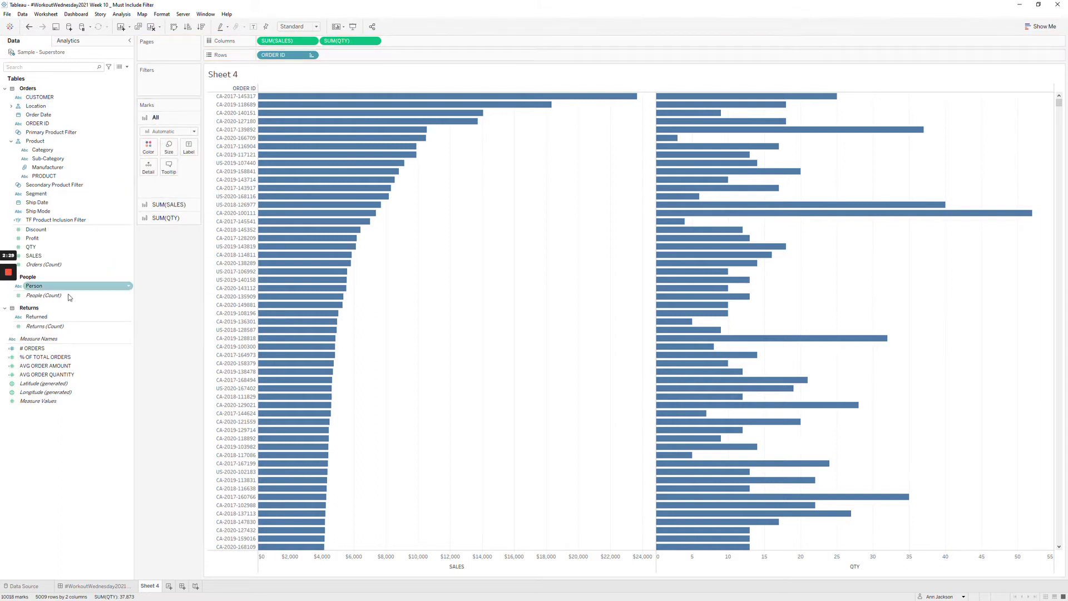
click(45, 392)
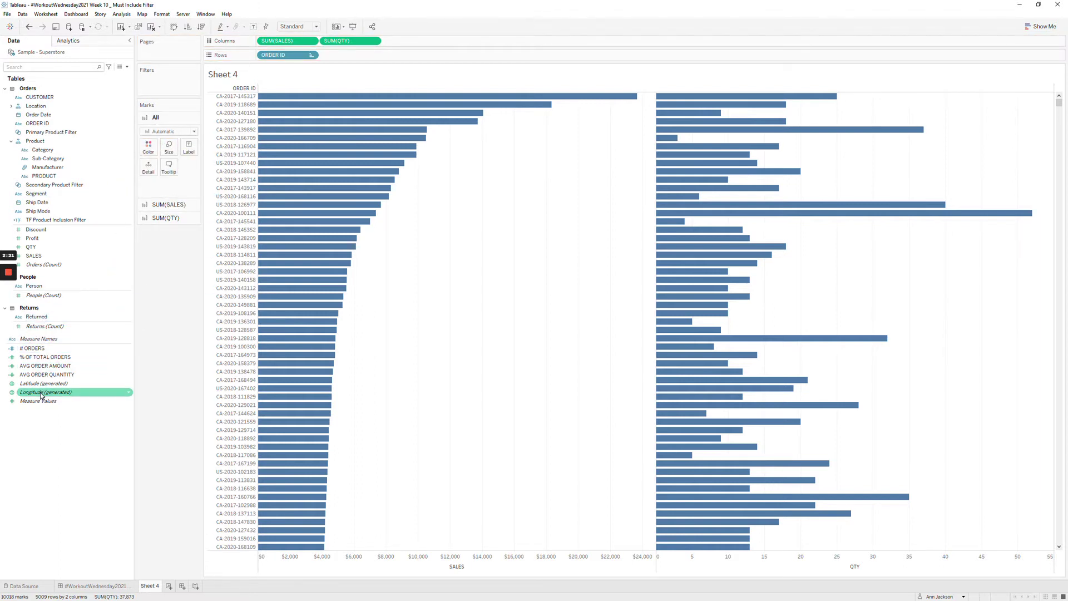
click(36, 327)
drag(36, 336, 145, 147)
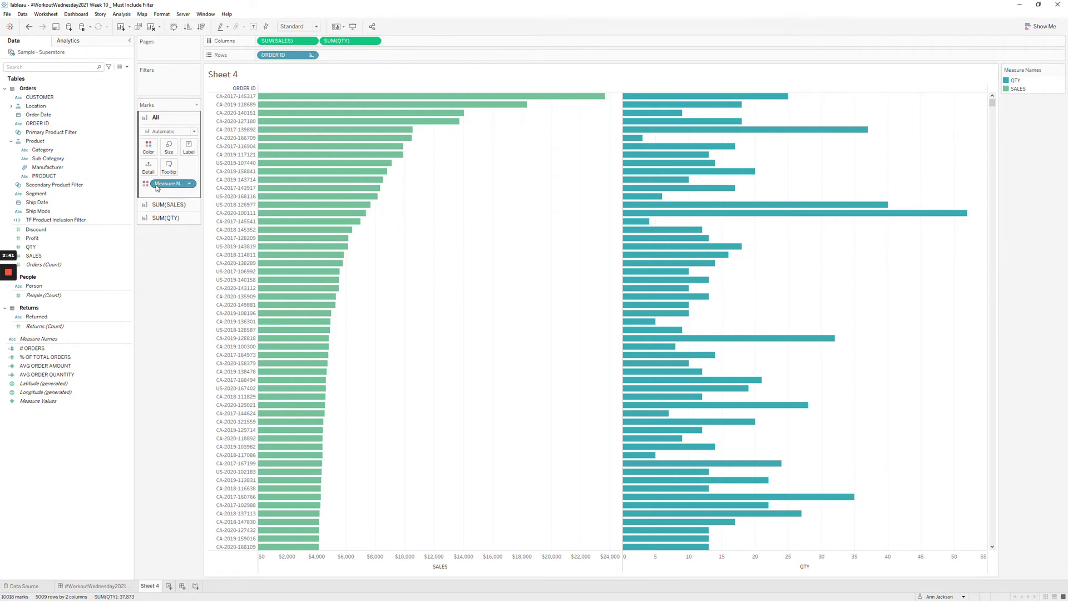
Step: Leave the measure colours unchanged and drag a row border down to enlarge ORDER ID rows
click(148, 146)
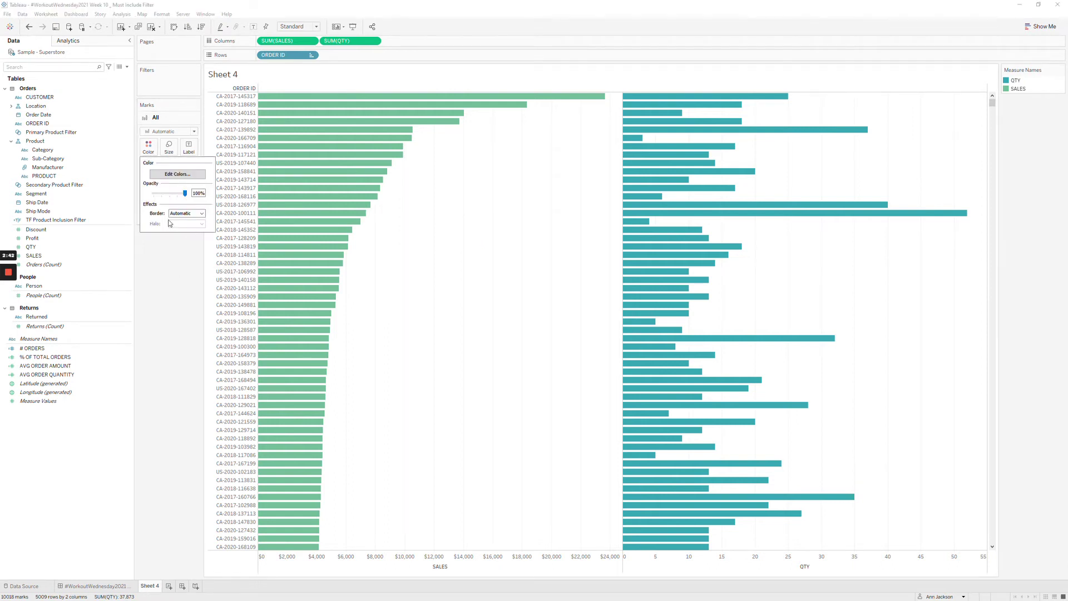
click(177, 174)
click(604, 386)
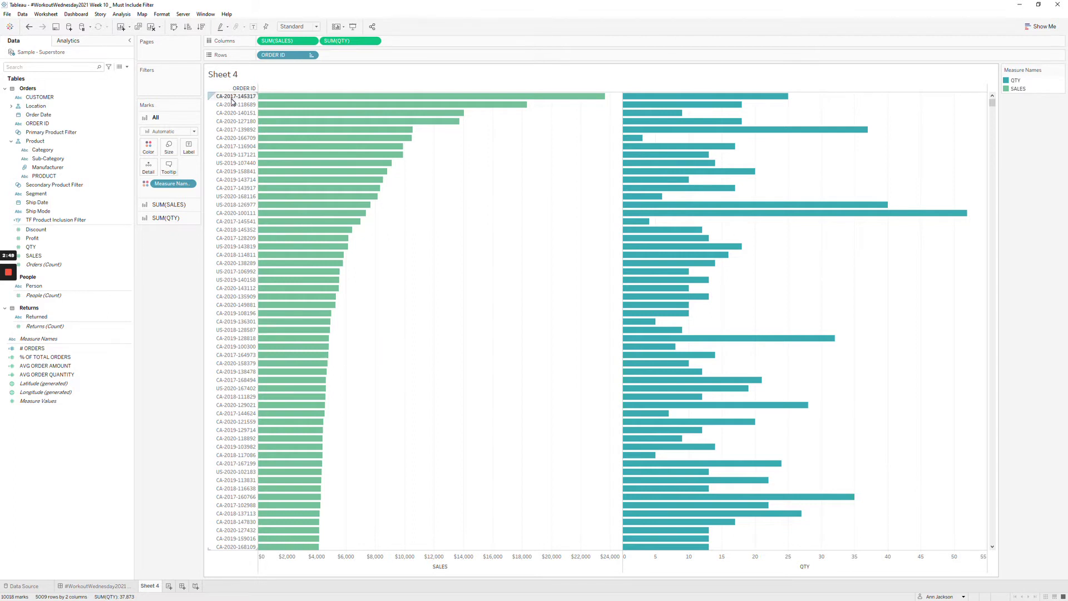
drag(232, 100, 230, 114)
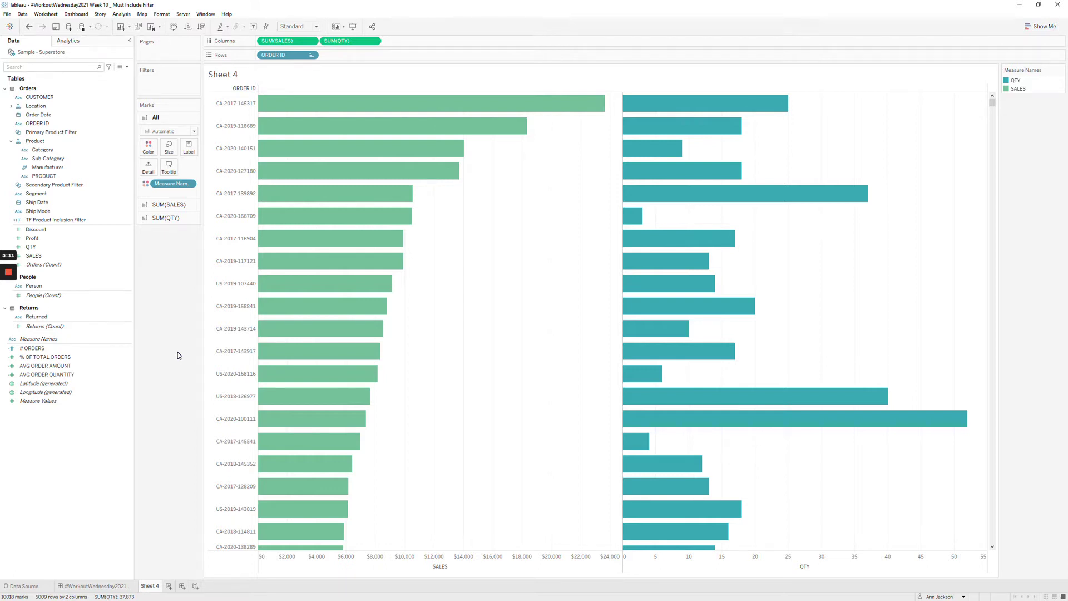
Step: Create a set on PRODUCT named '1st Product Set' that uses all products
click(45, 177)
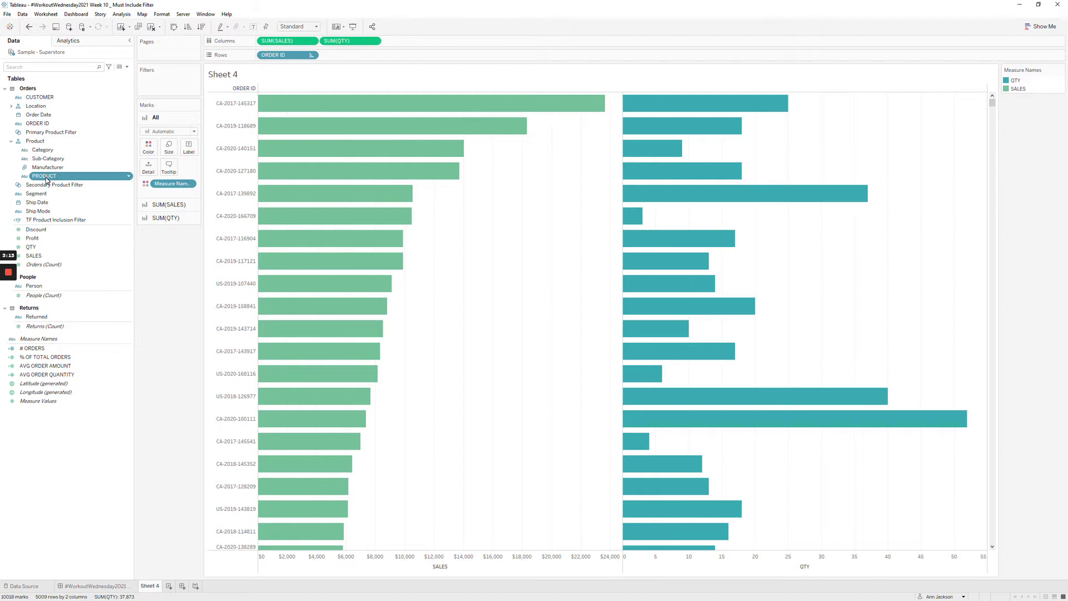
right_click(45, 178)
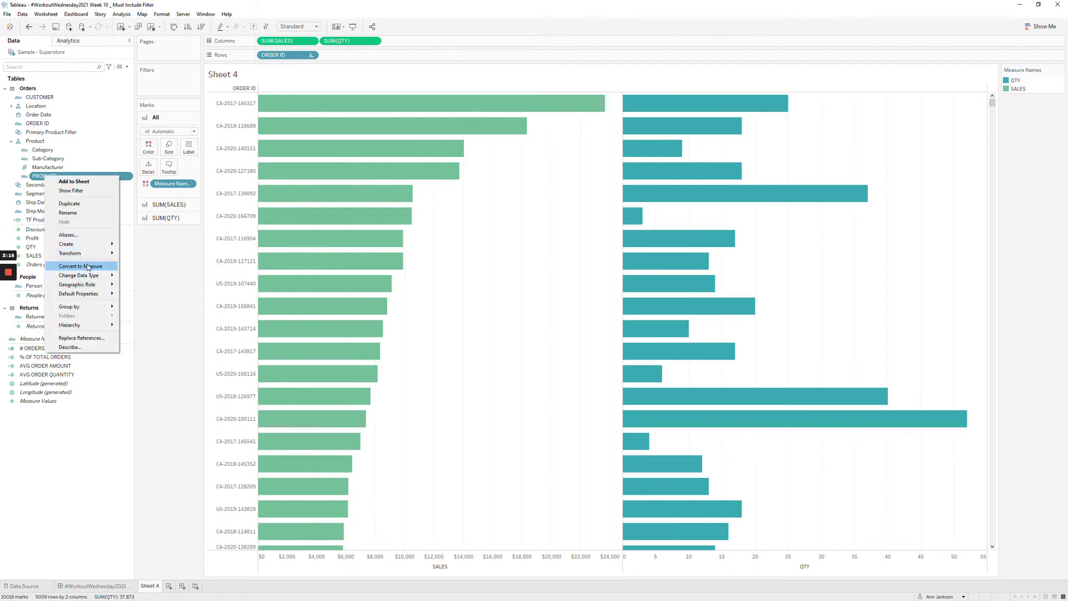
mouse_move(86, 245)
click(148, 263)
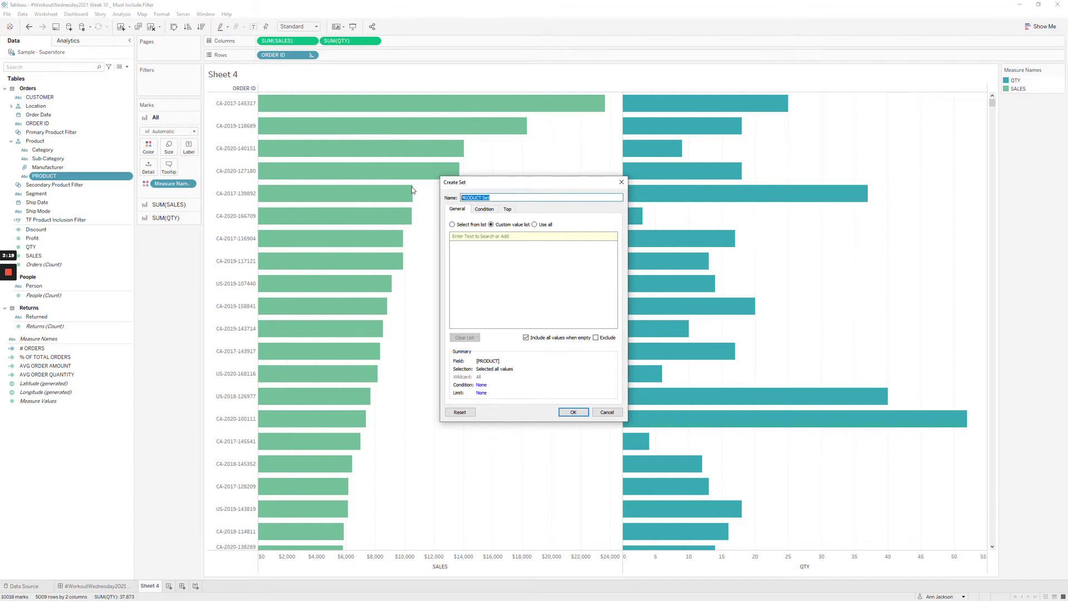
text(1st Product Set)
click(535, 224)
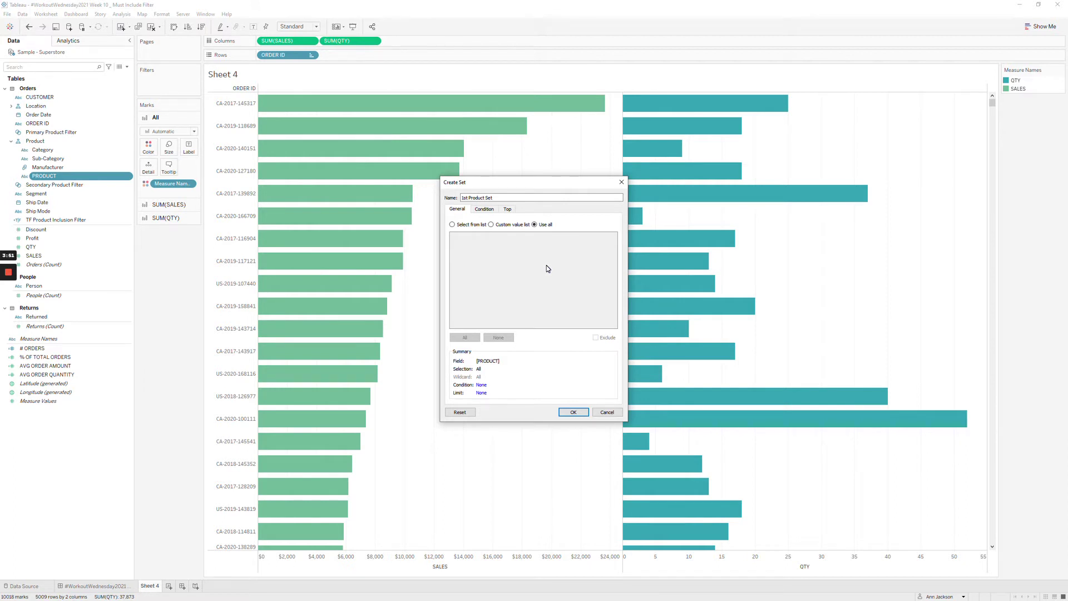
click(573, 411)
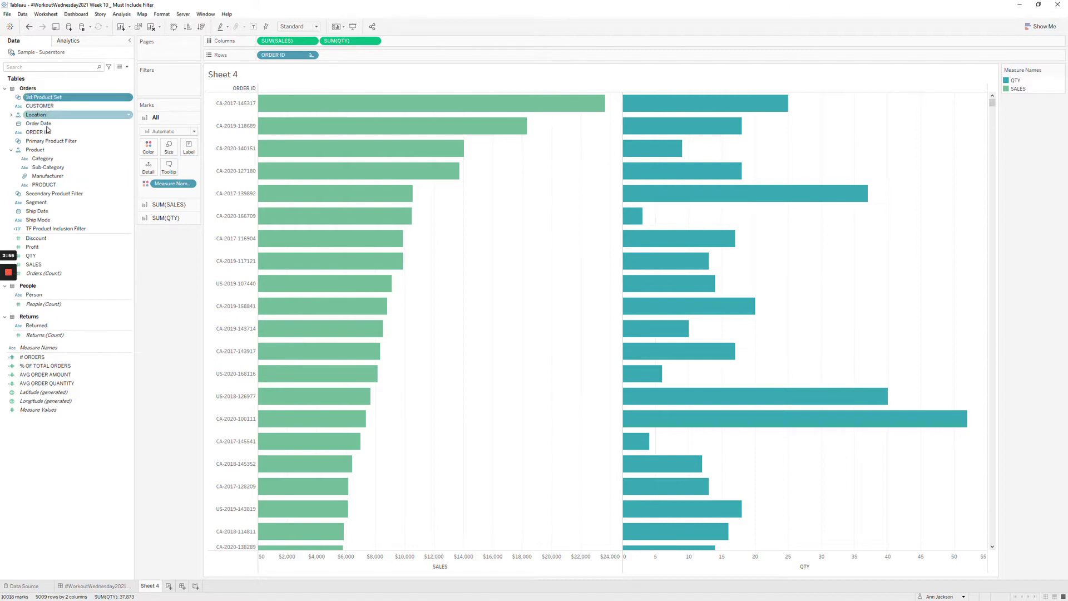
Step: Close the 1st Product Set editor without changes and add the set to the Filters shelf
right_click(45, 98)
click(70, 160)
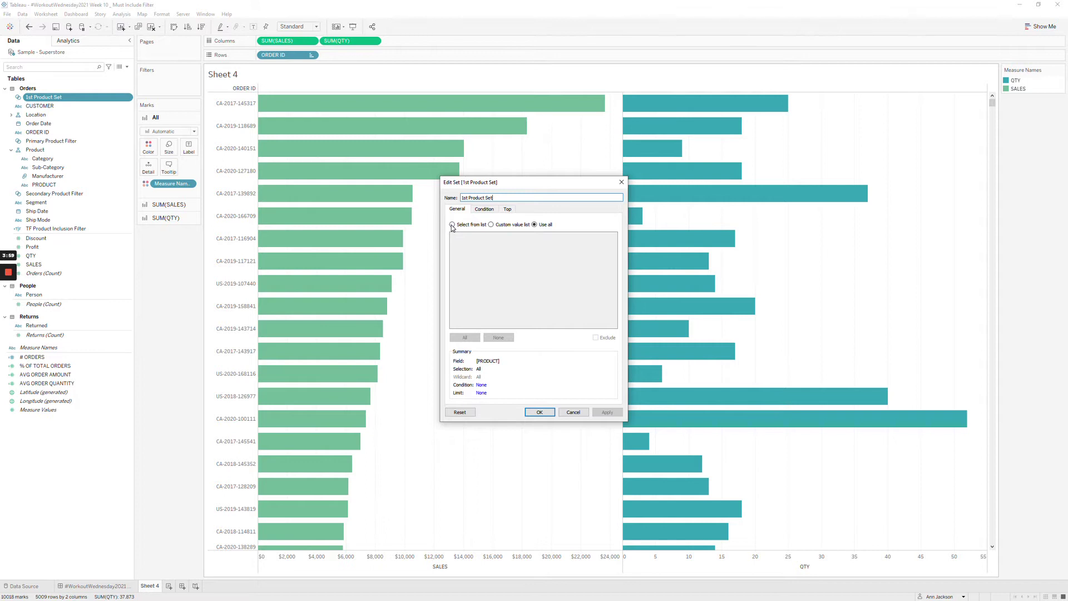
click(452, 225)
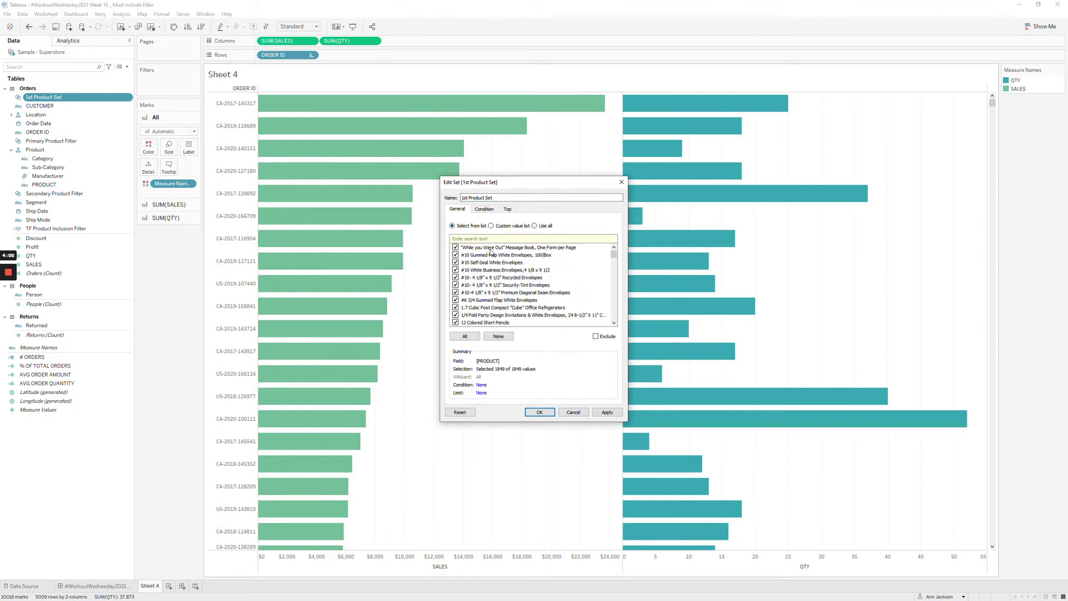
click(572, 412)
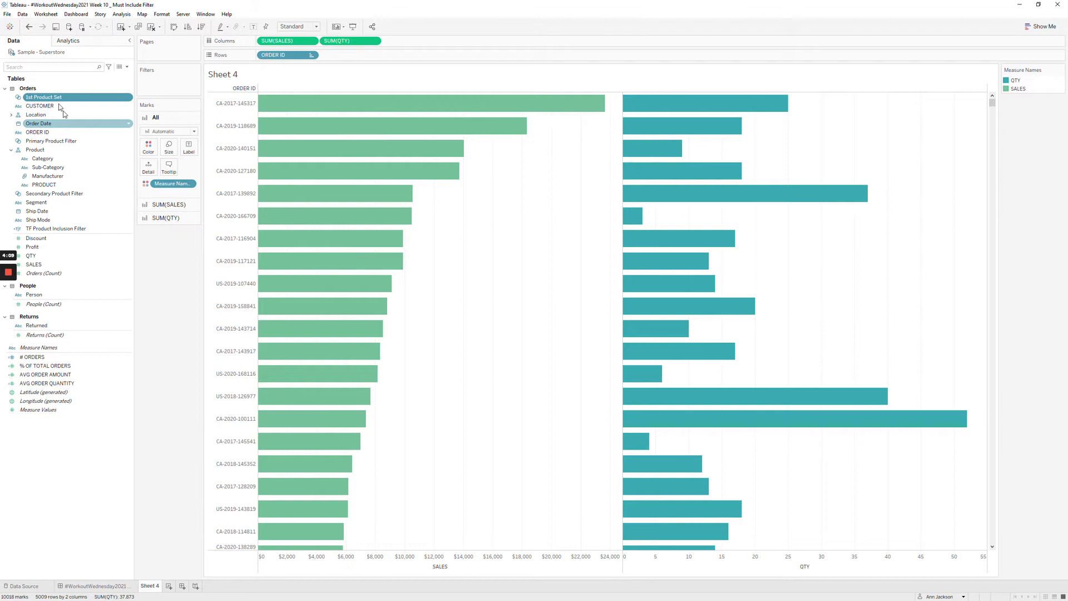
drag(58, 98, 158, 90)
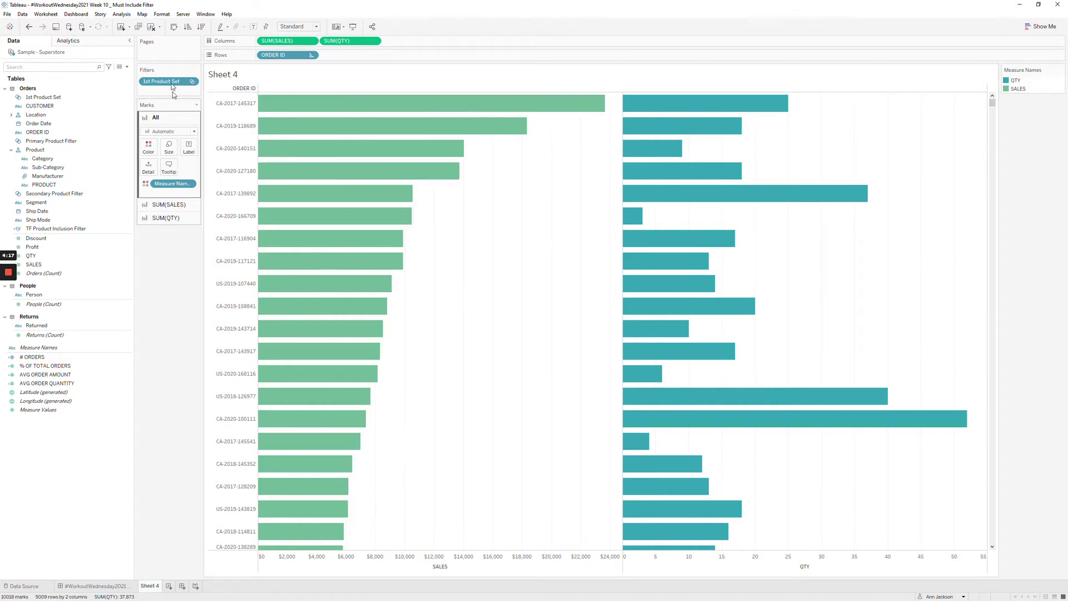
drag(167, 82, 354, 56)
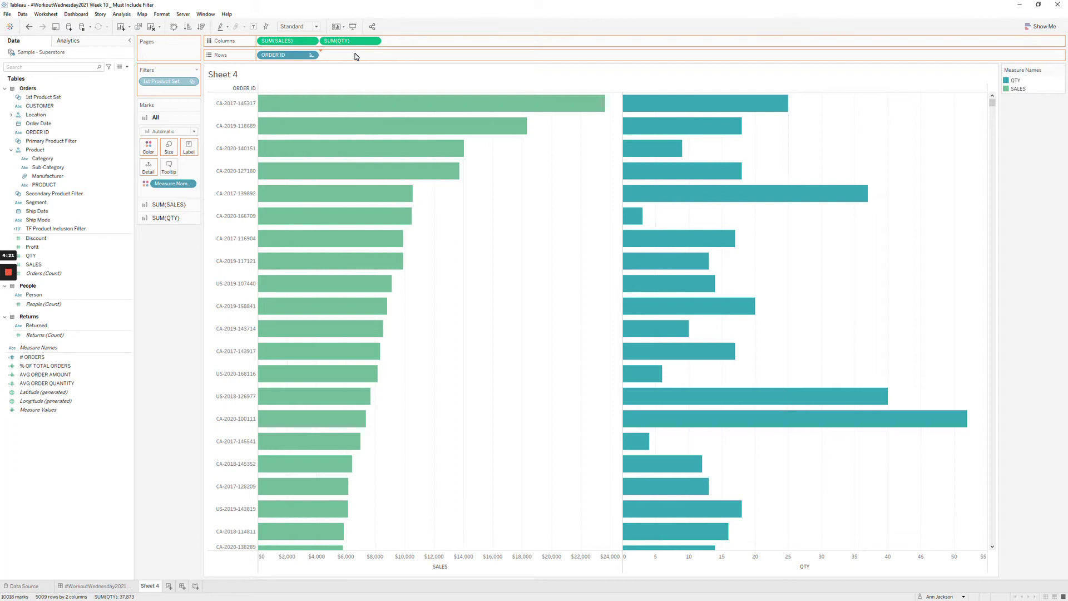
Step: Put 1st Product Set on Rows as In/Out of Set, then remove it from Rows
drag(355, 56, 354, 56)
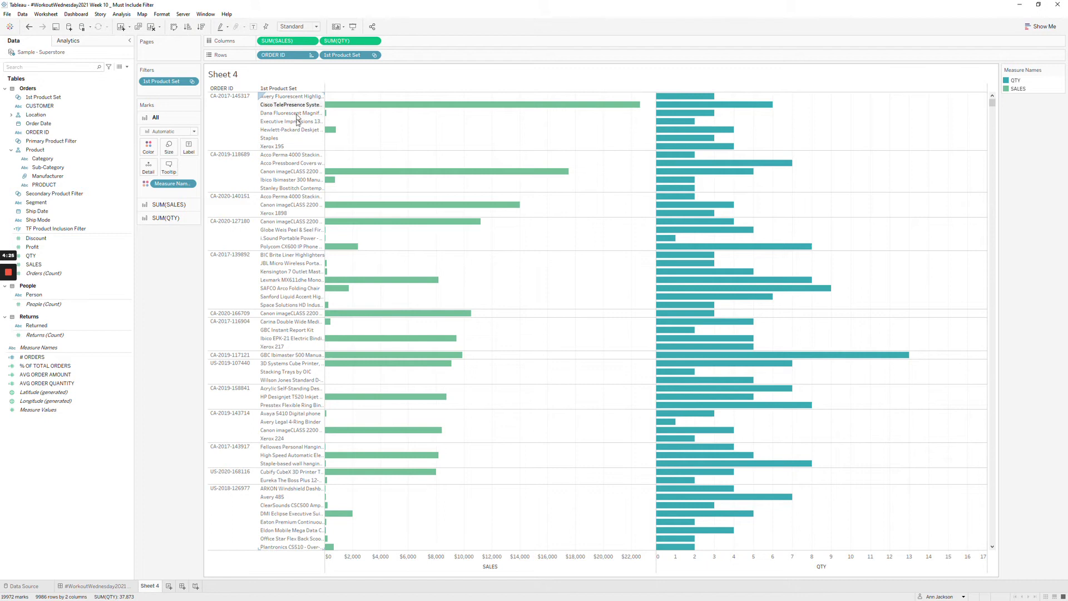
right_click(345, 58)
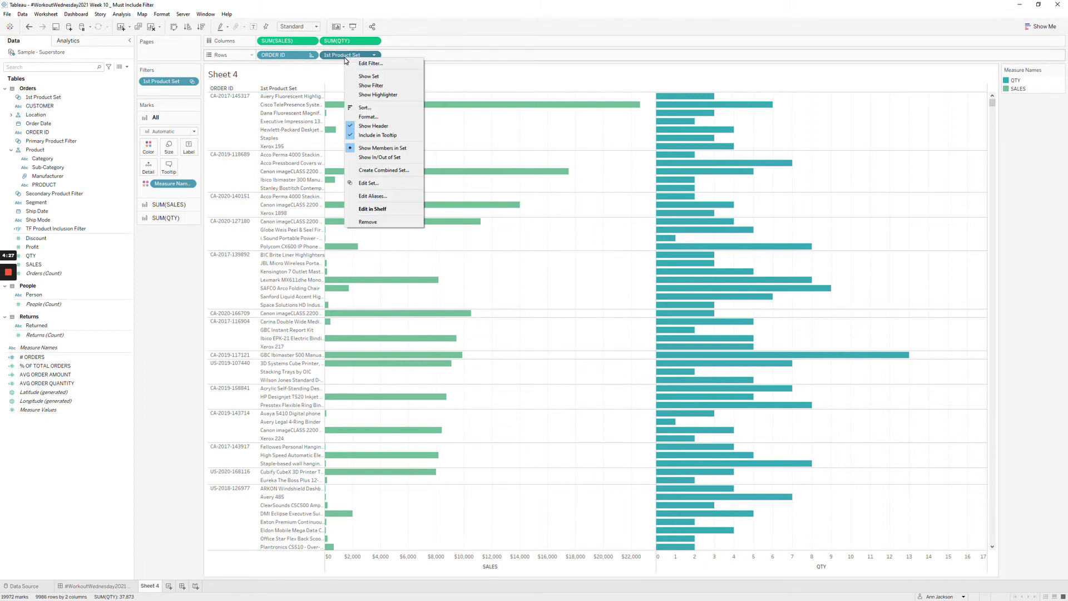
click(363, 154)
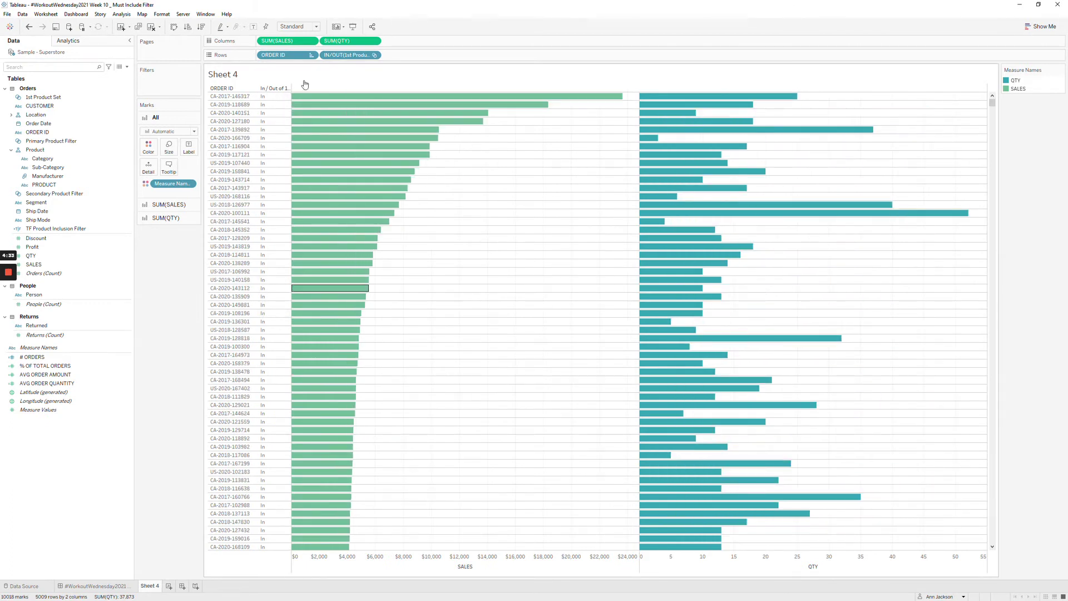
drag(345, 55, 199, 99)
Step: Edit 1st Product Set to include only the first product, then remove the set filter
right_click(64, 100)
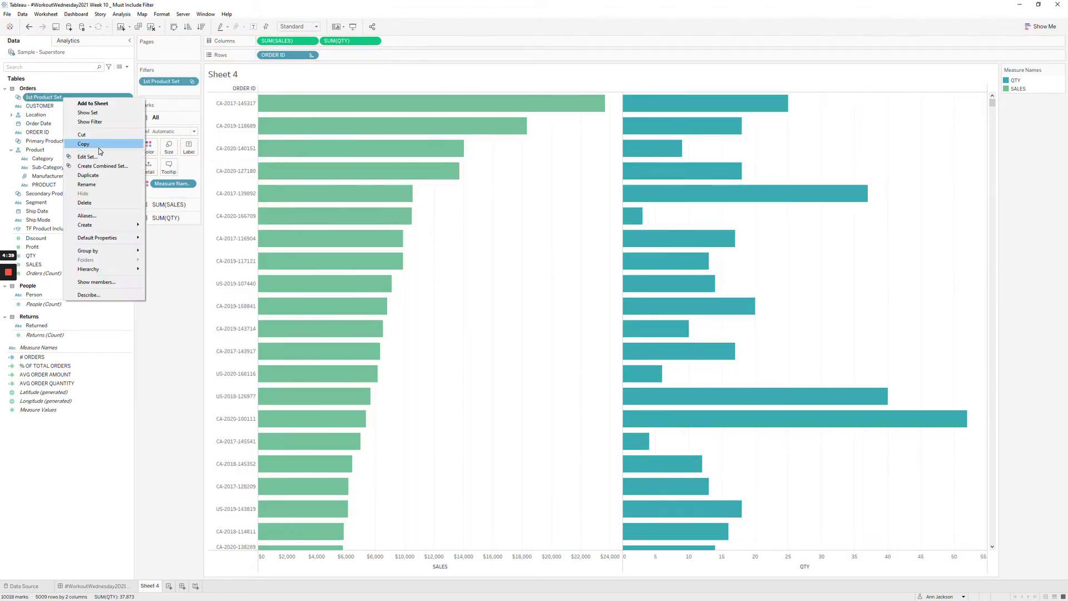
key(Escape)
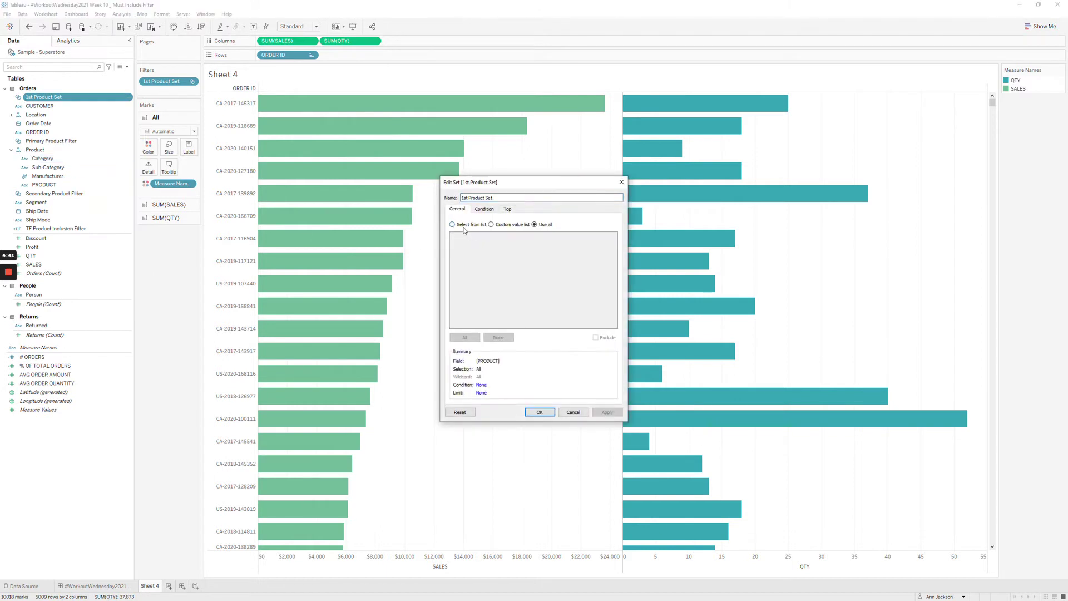
click(498, 337)
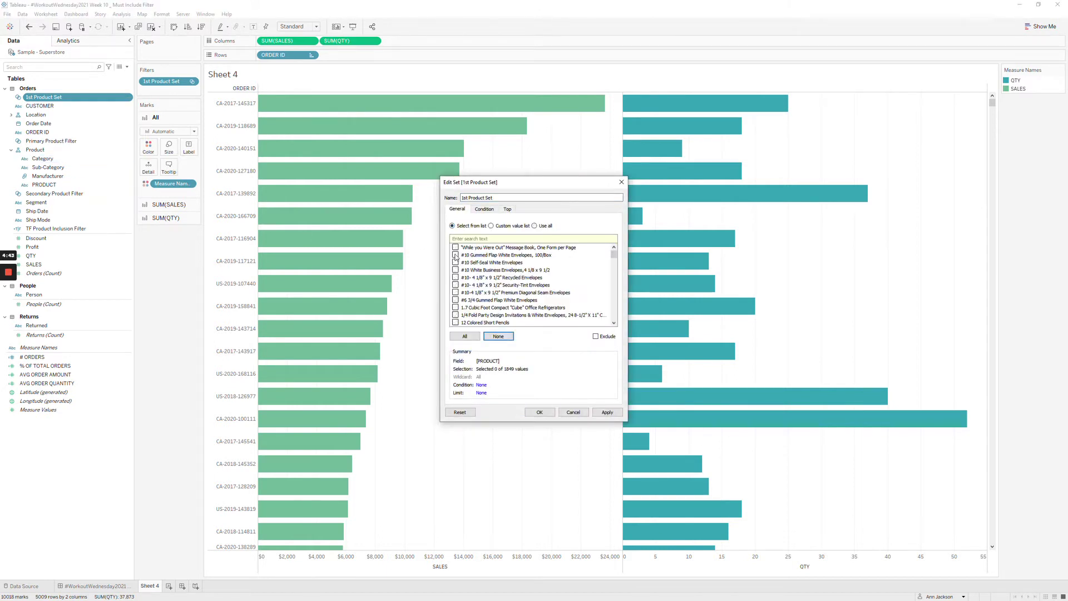
click(455, 247)
click(608, 413)
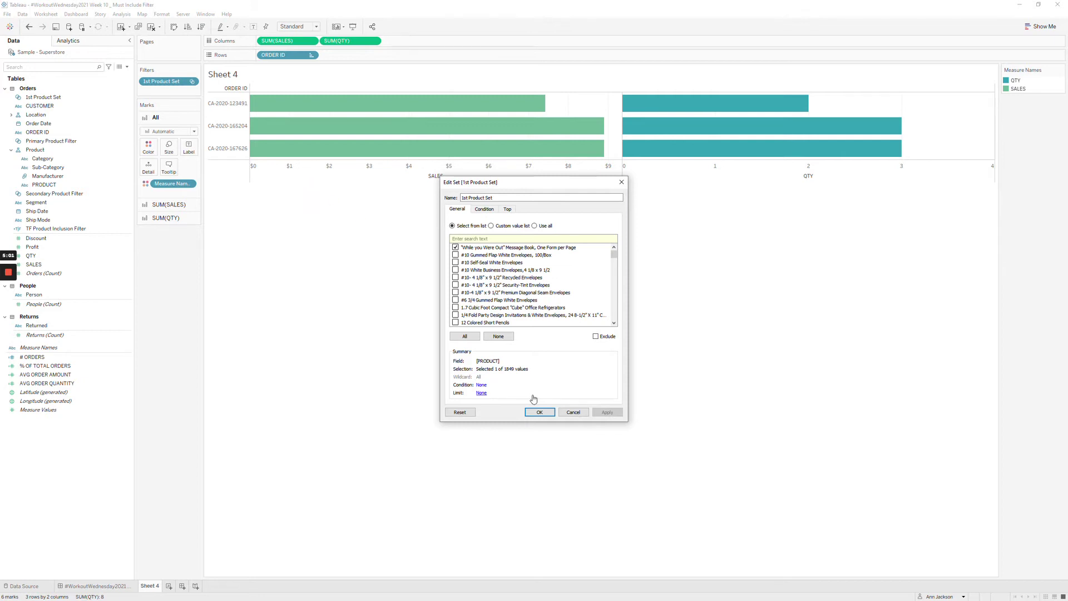
click(573, 412)
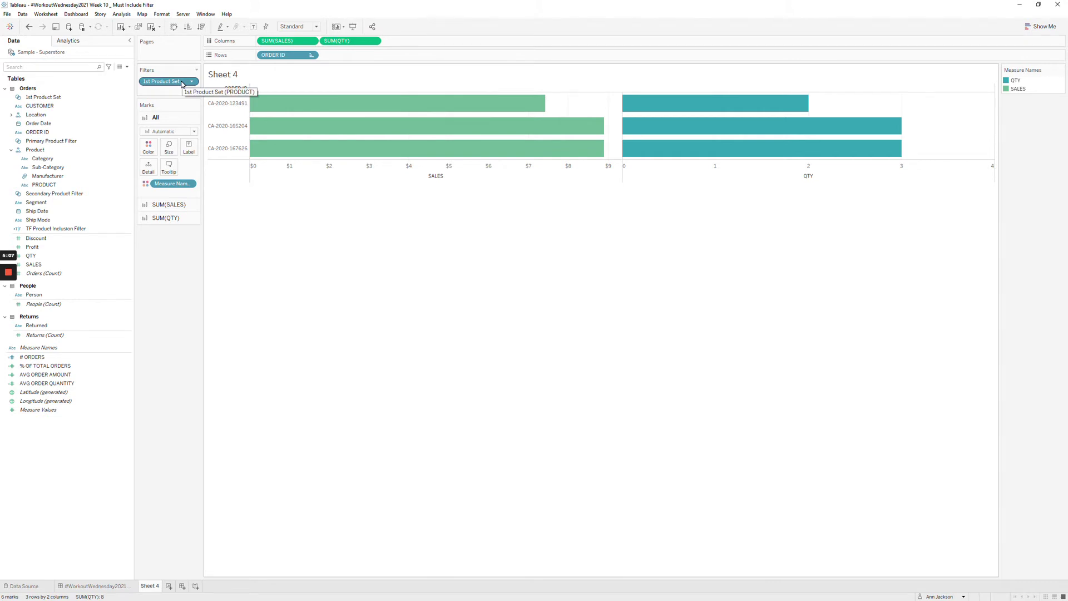
drag(182, 84, 183, 261)
Step: Create calculated field 'Product Inclusion' as {FIXED [ORDER ID]: MAX([1st Product Set])}
click(127, 66)
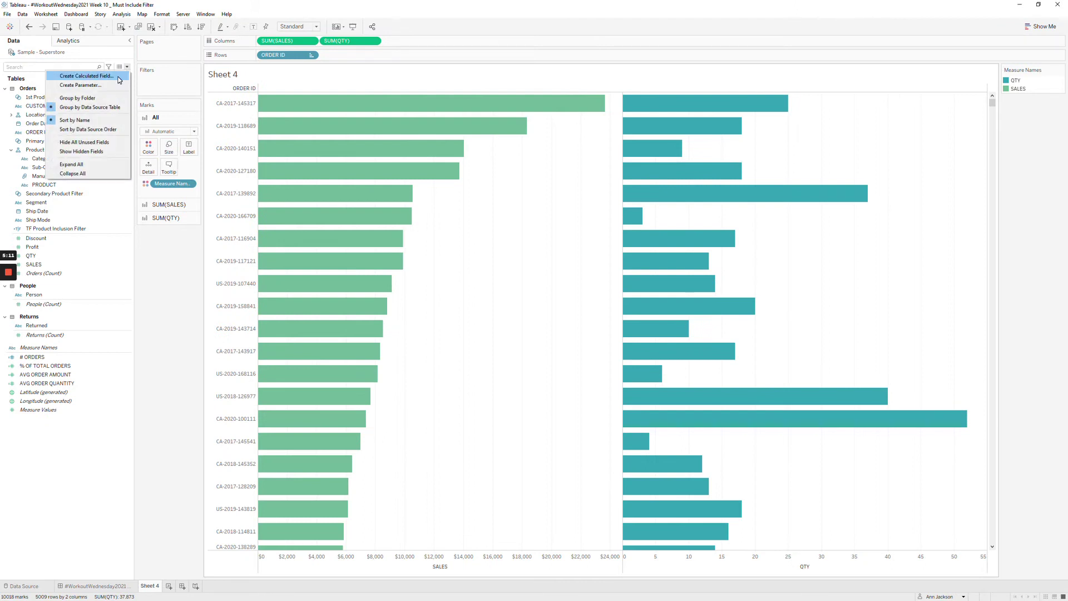
click(87, 76)
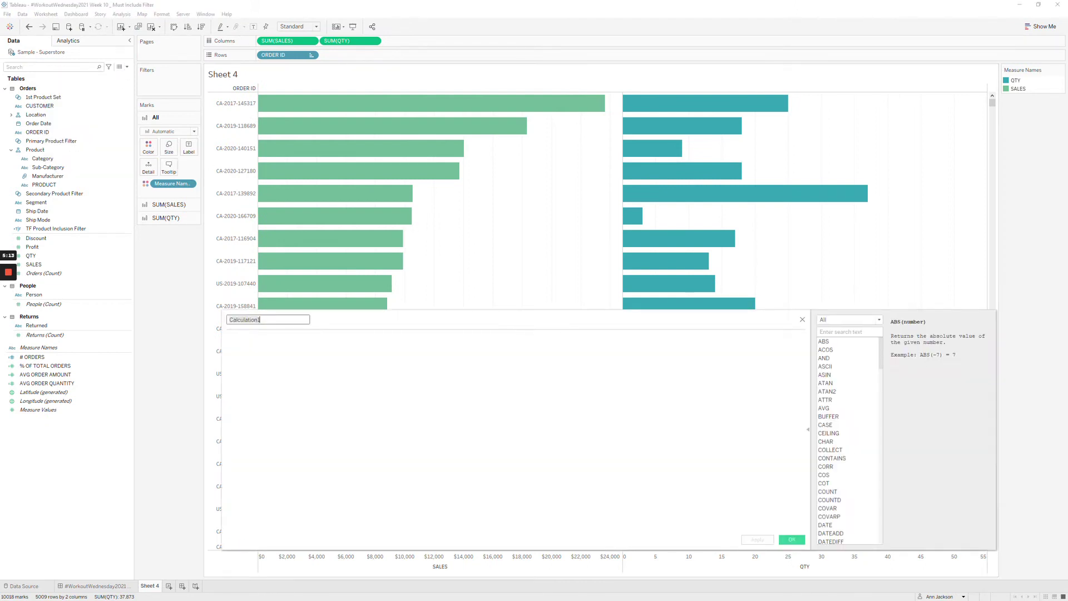
text(Product Inclusion)
key(Tab)
text({FIXED ORDER)
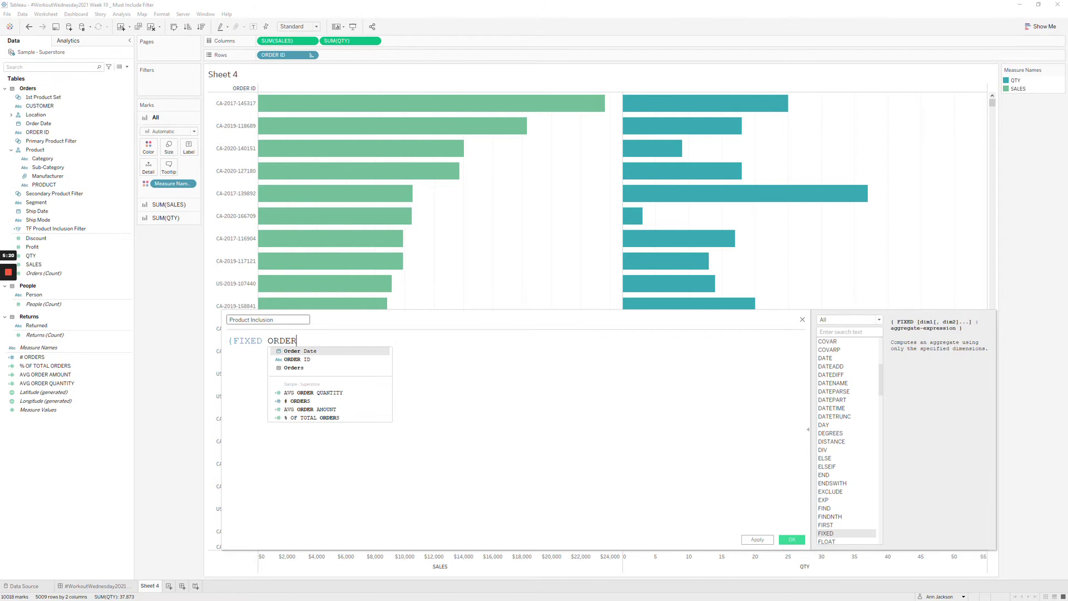
key(Down)
key(Return)
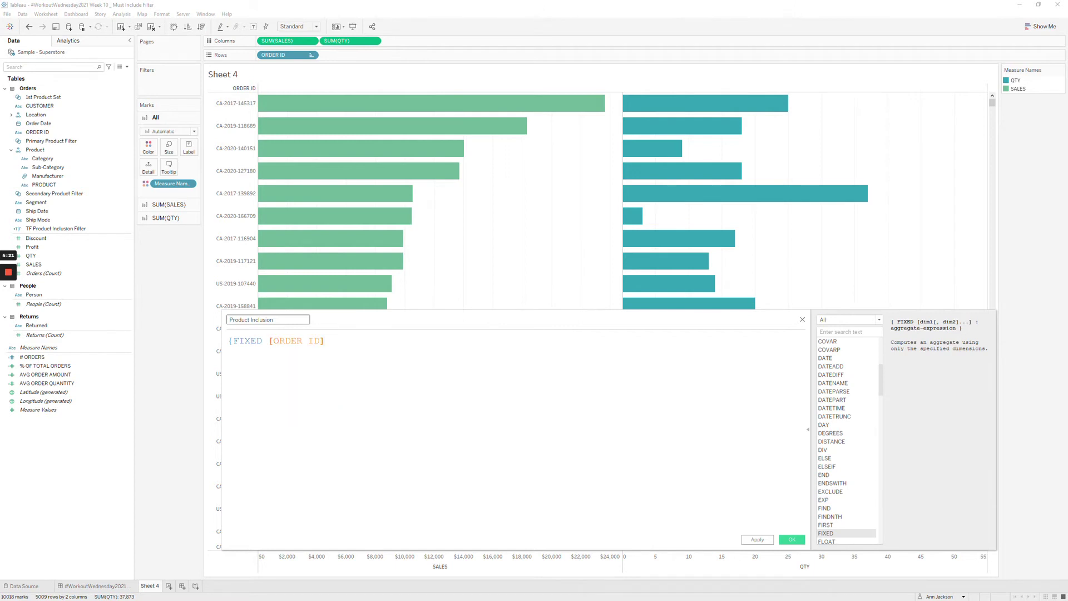
text(: MAX()
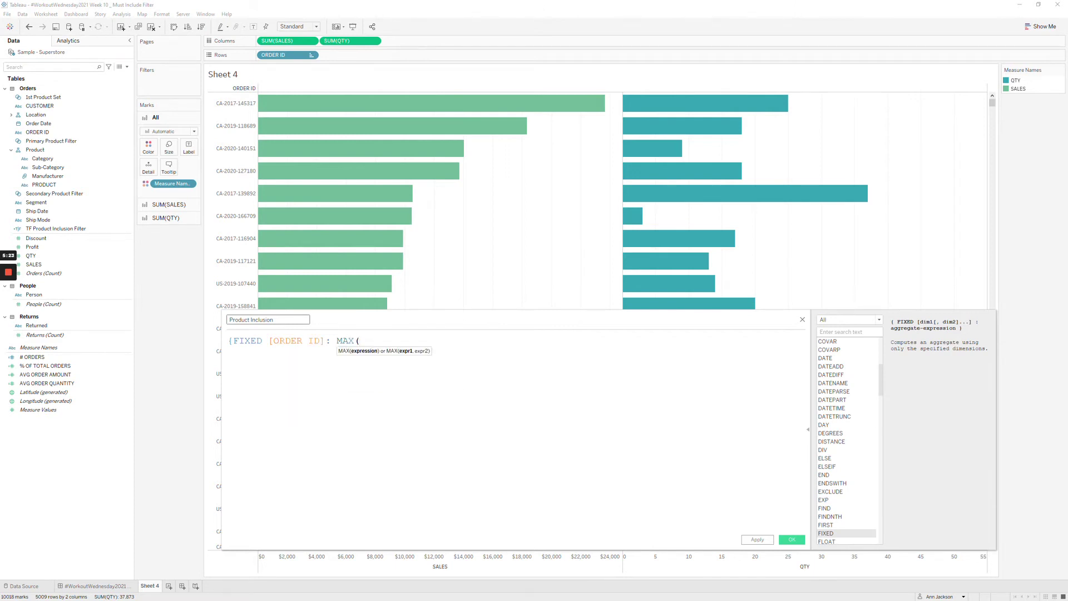
text(PRODU)
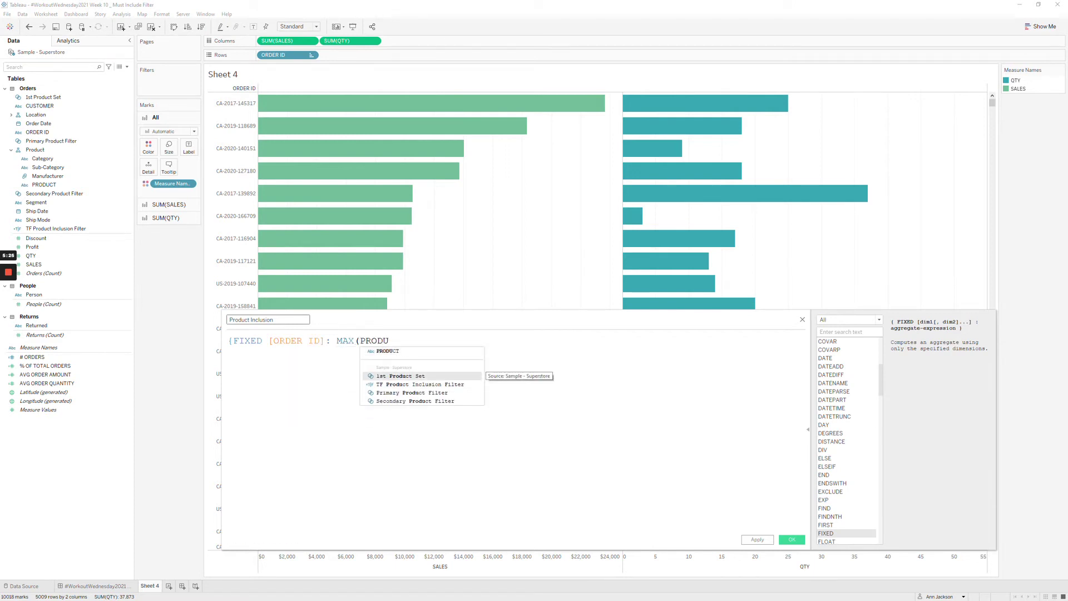
key(Return)
text()})
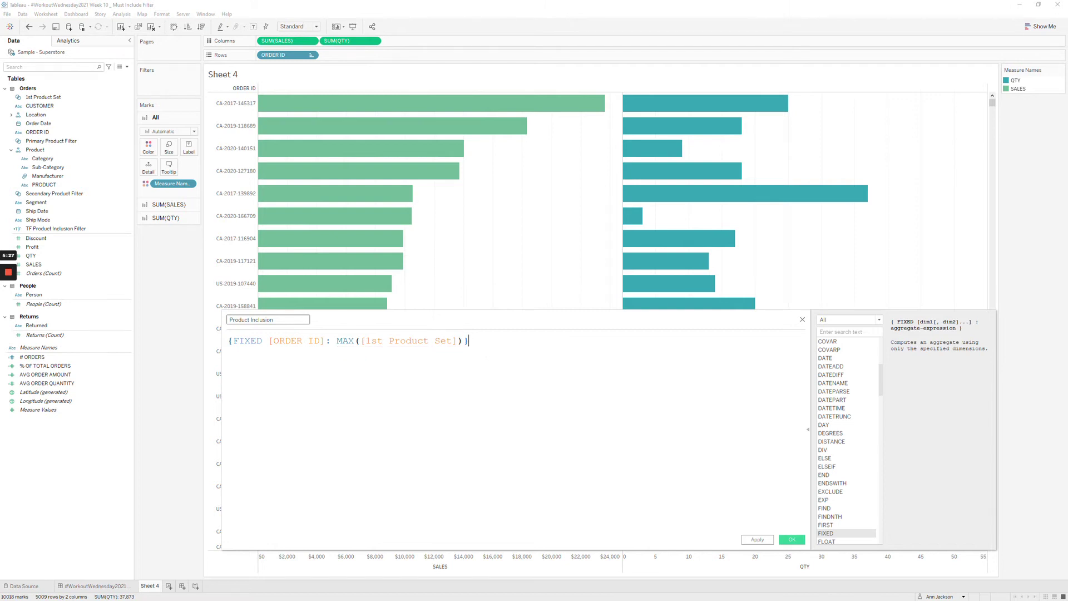
scroll(434, 344, up, 4)
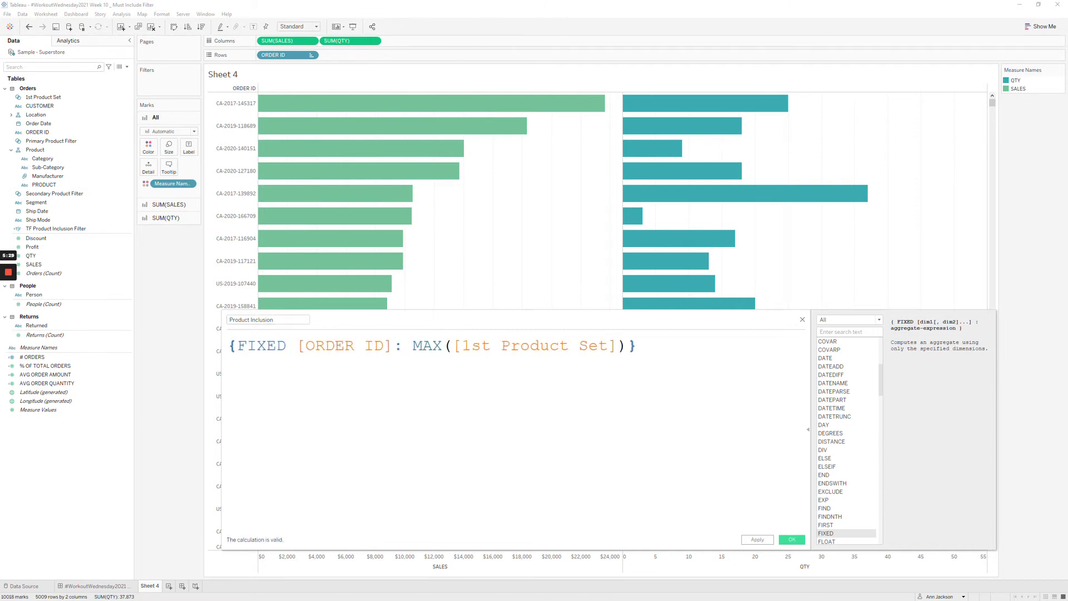
drag(413, 345, 609, 345)
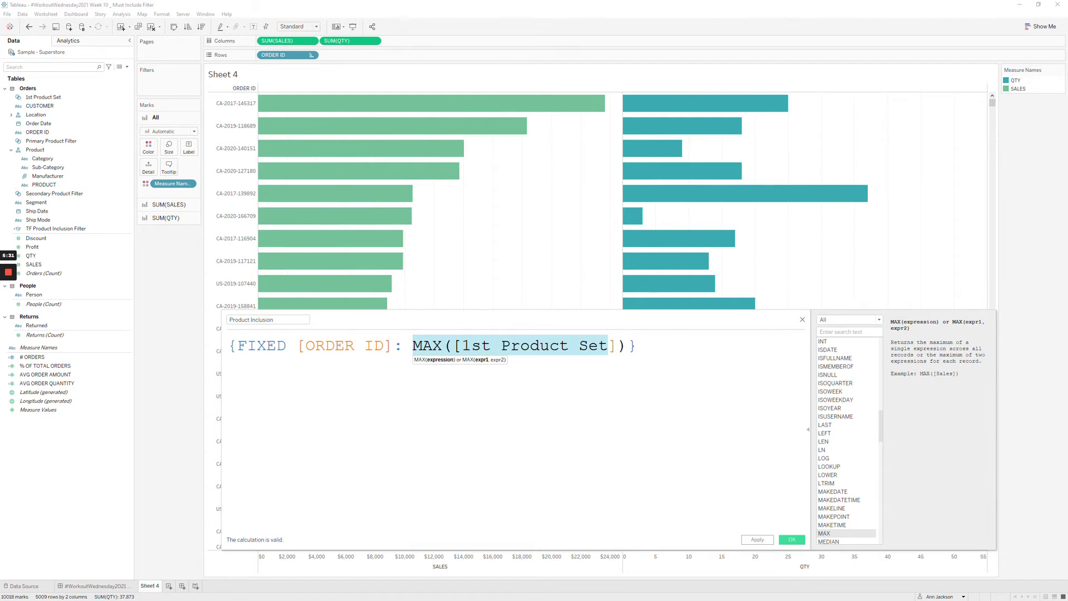
click(637, 345)
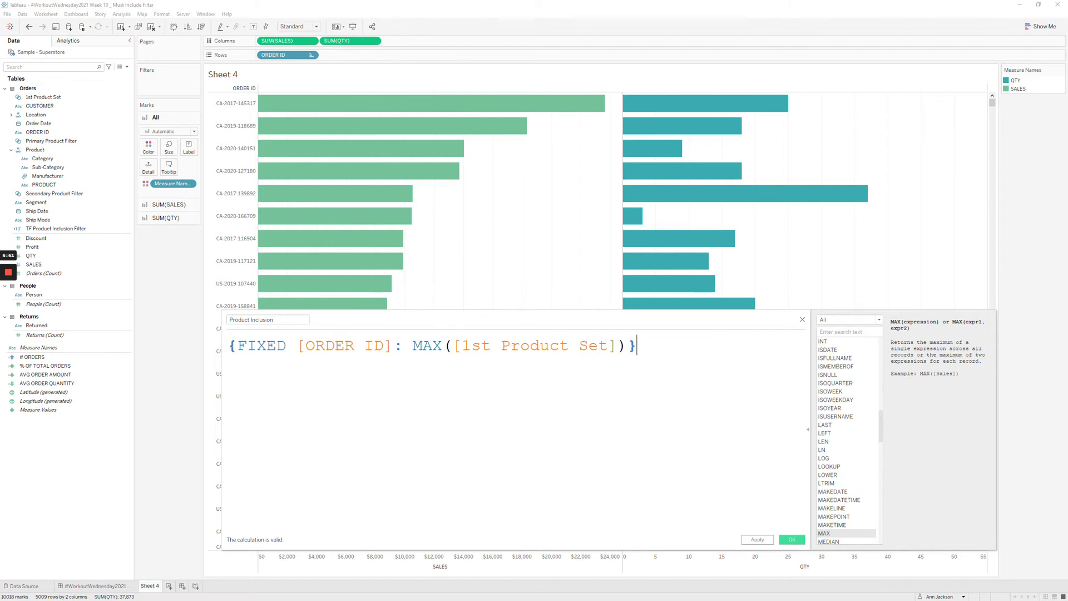
click(792, 539)
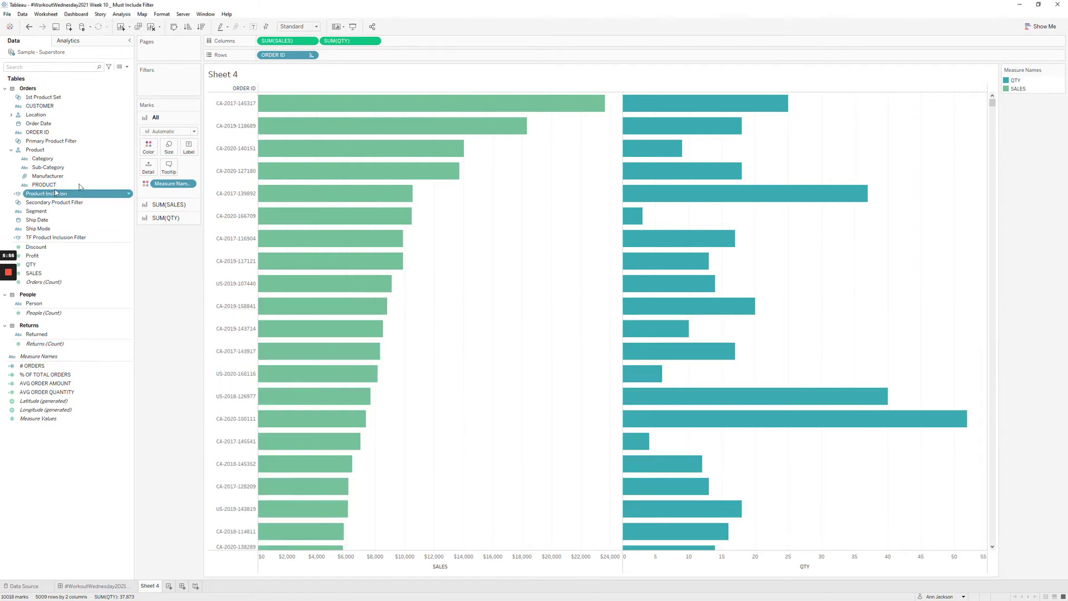
Step: Add Product Inclusion to Rows beside ORDER ID
drag(45, 193, 373, 56)
scroll(425, 200, down, 5)
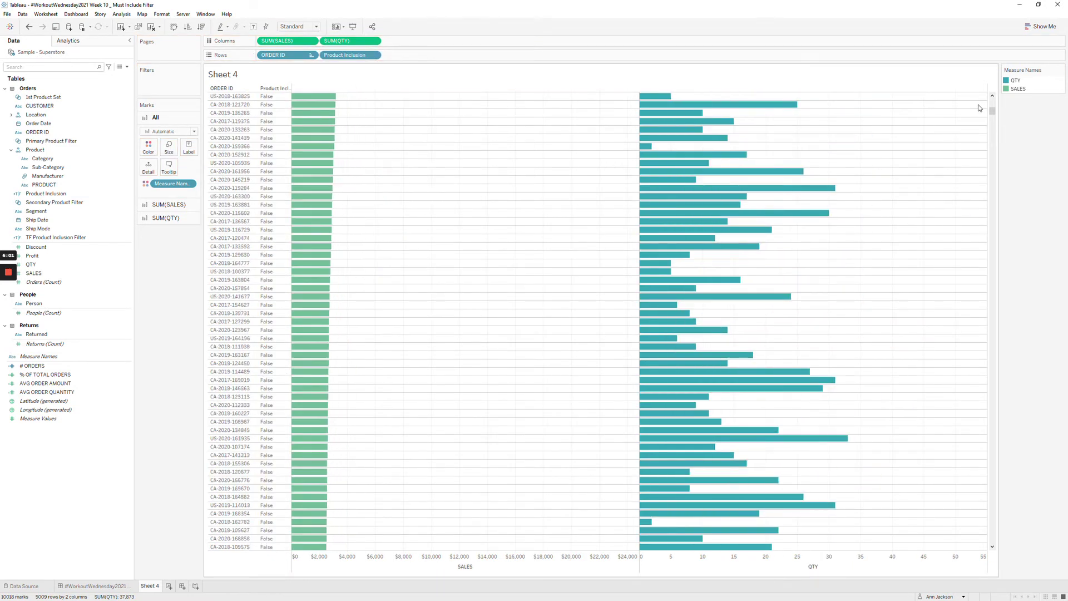
drag(992, 108, 971, 77)
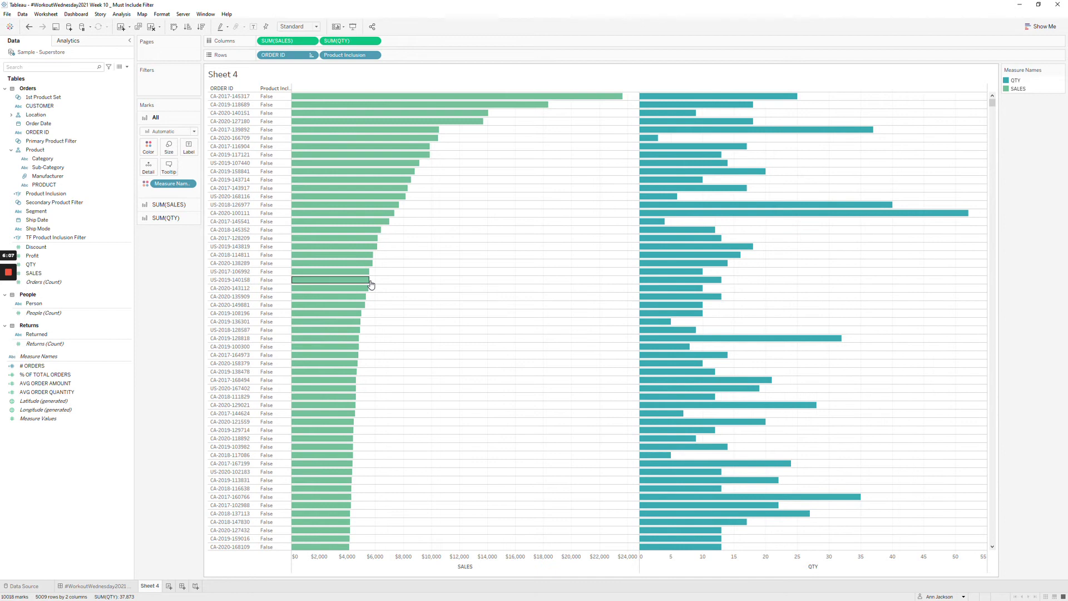
Step: Reset 1st Product Set to use all products
right_click(85, 98)
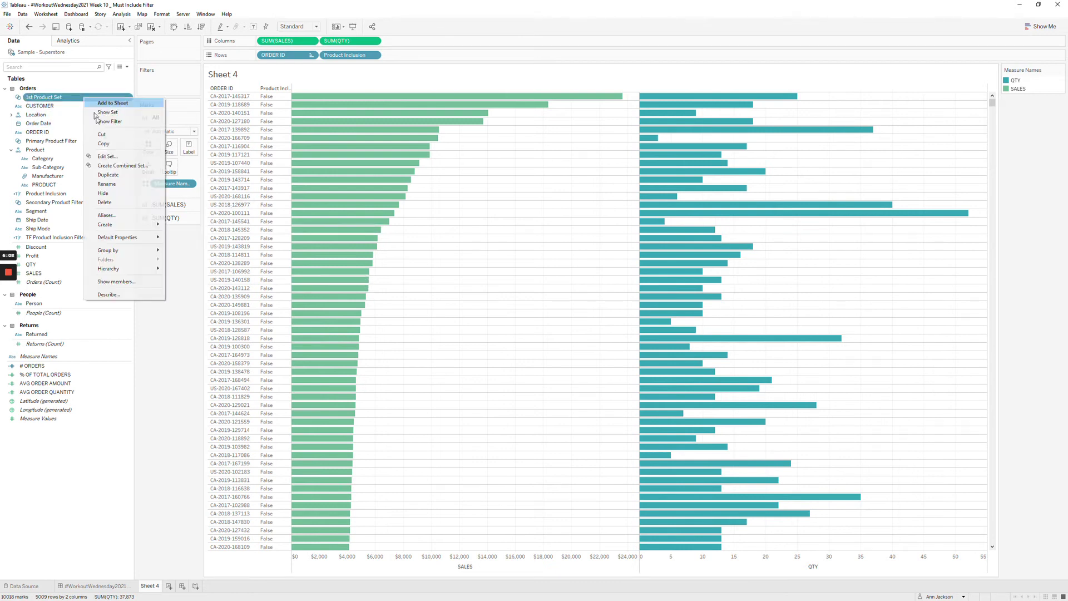
click(122, 156)
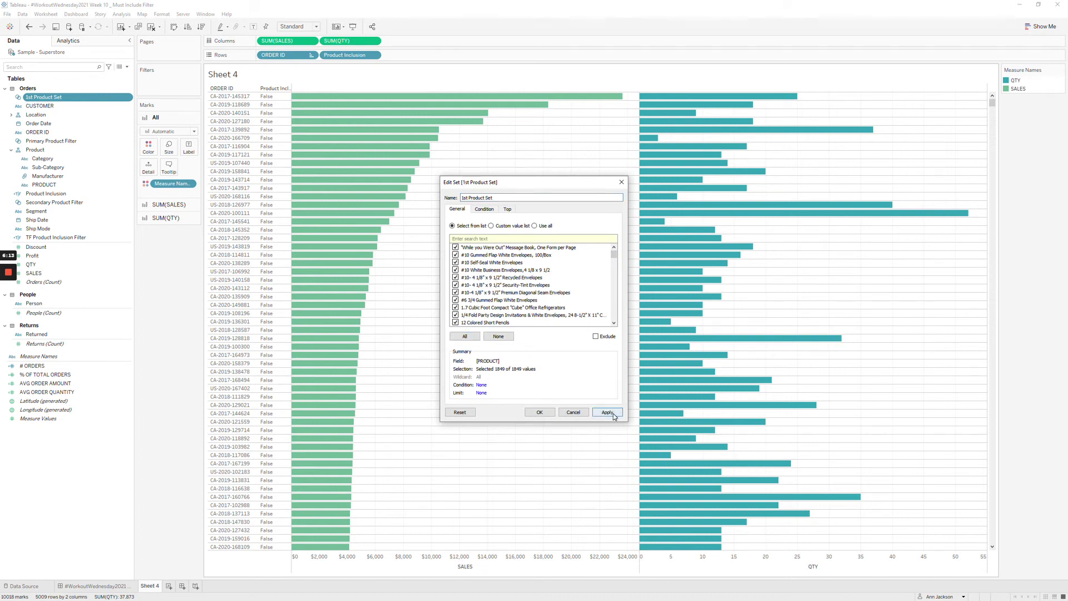
click(607, 413)
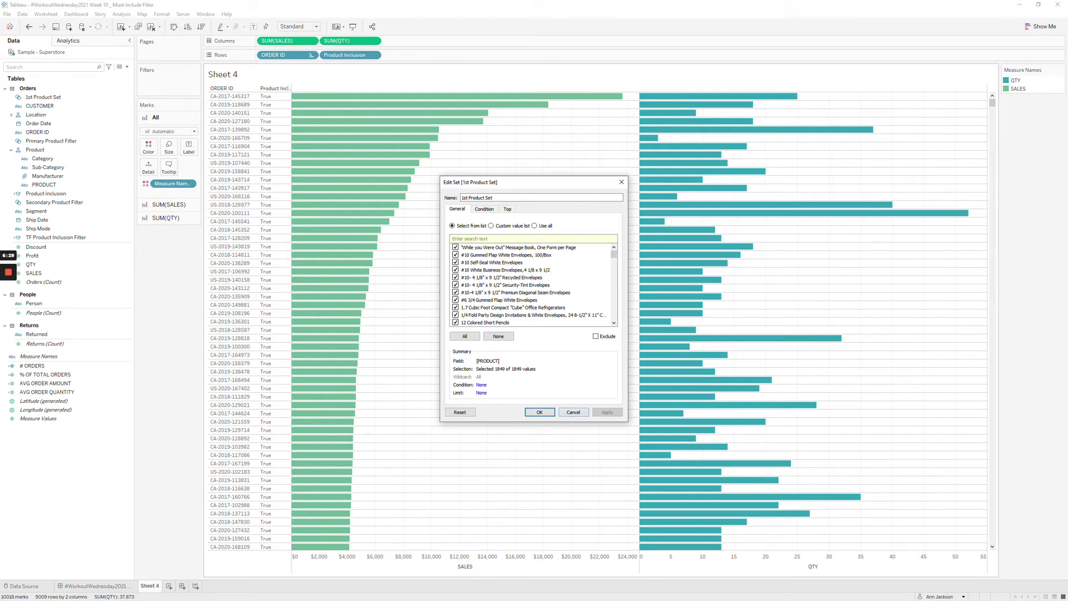
click(535, 225)
click(607, 412)
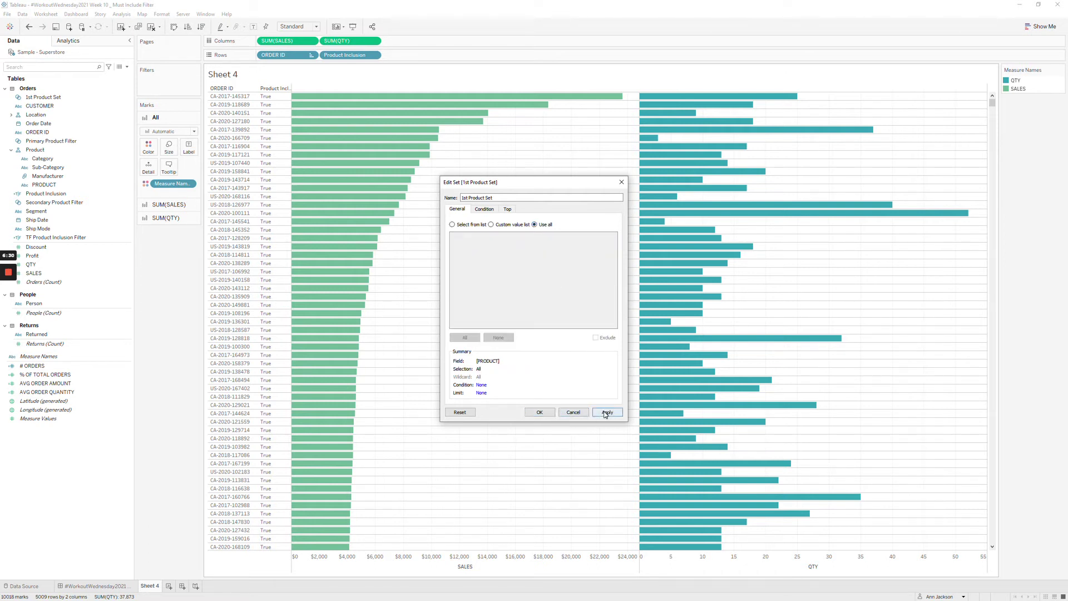
click(539, 412)
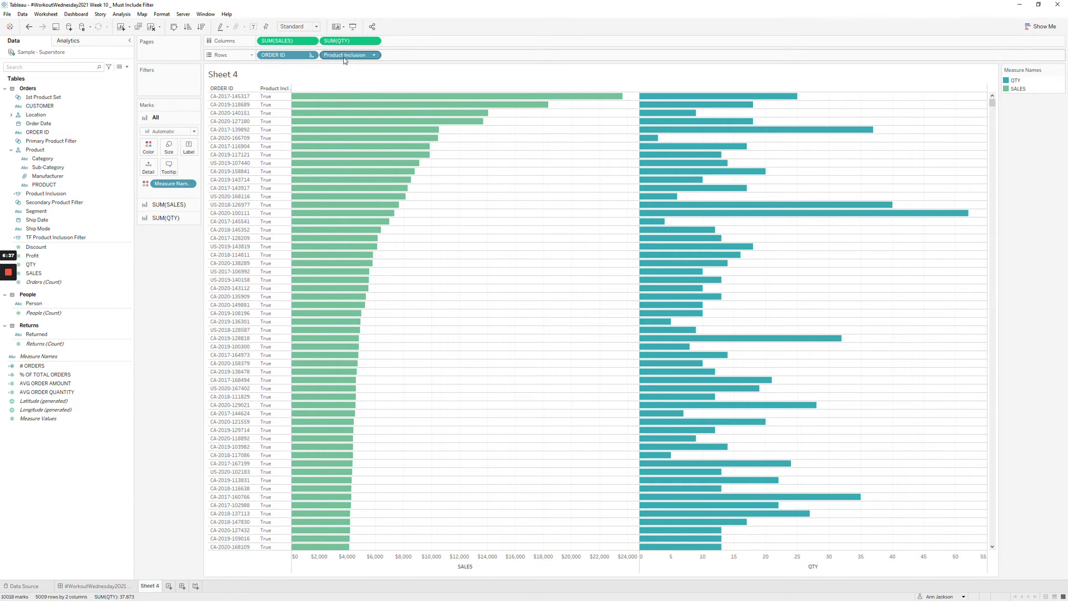
Step: Move Product Inclusion to Filters, keeping only the True value
drag(345, 55, 212, 139)
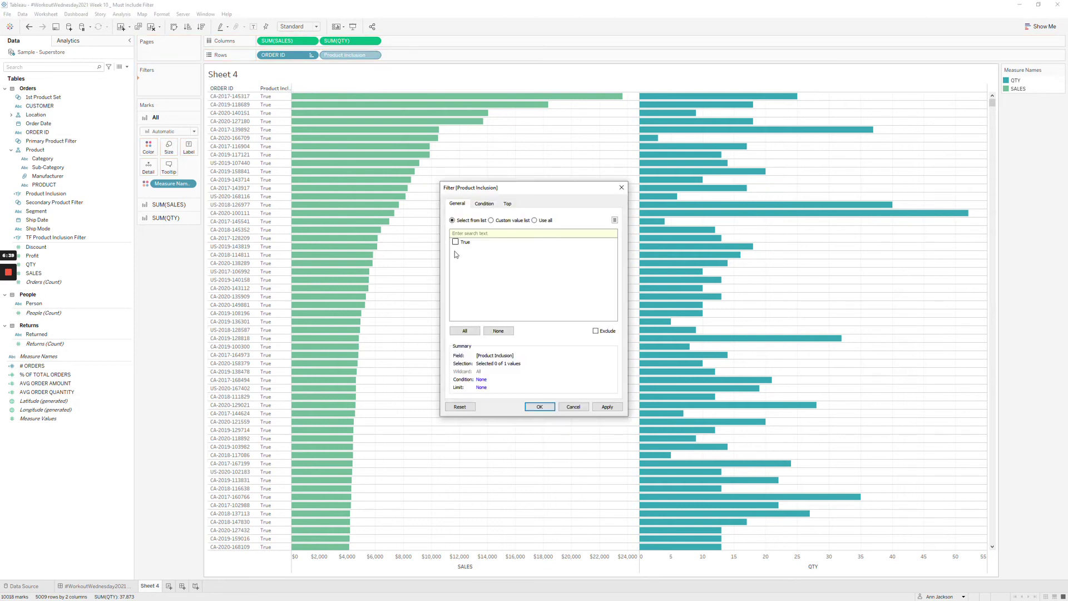
click(456, 242)
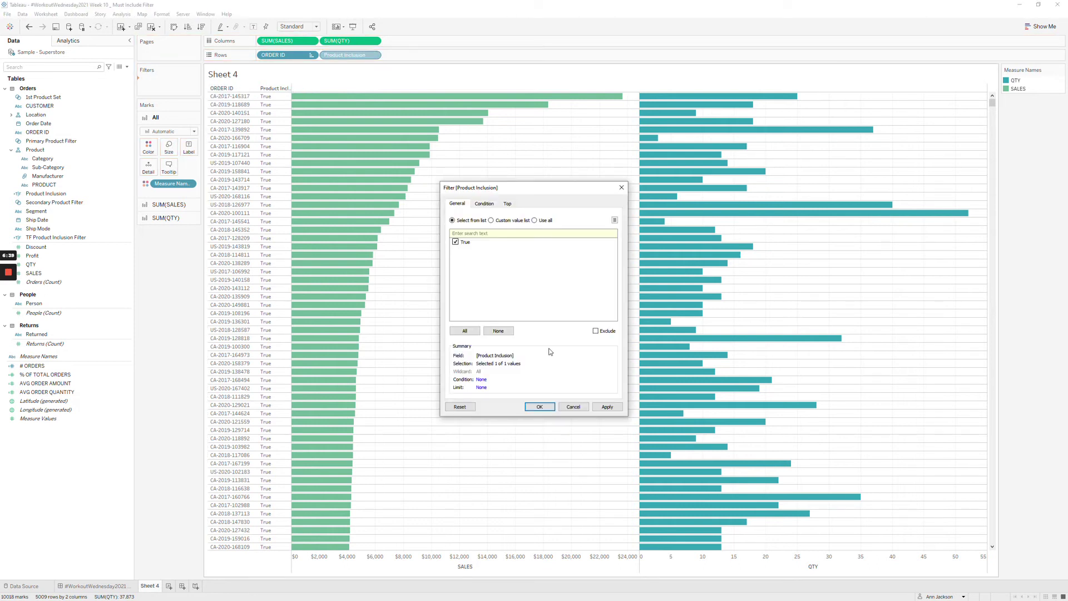
click(539, 410)
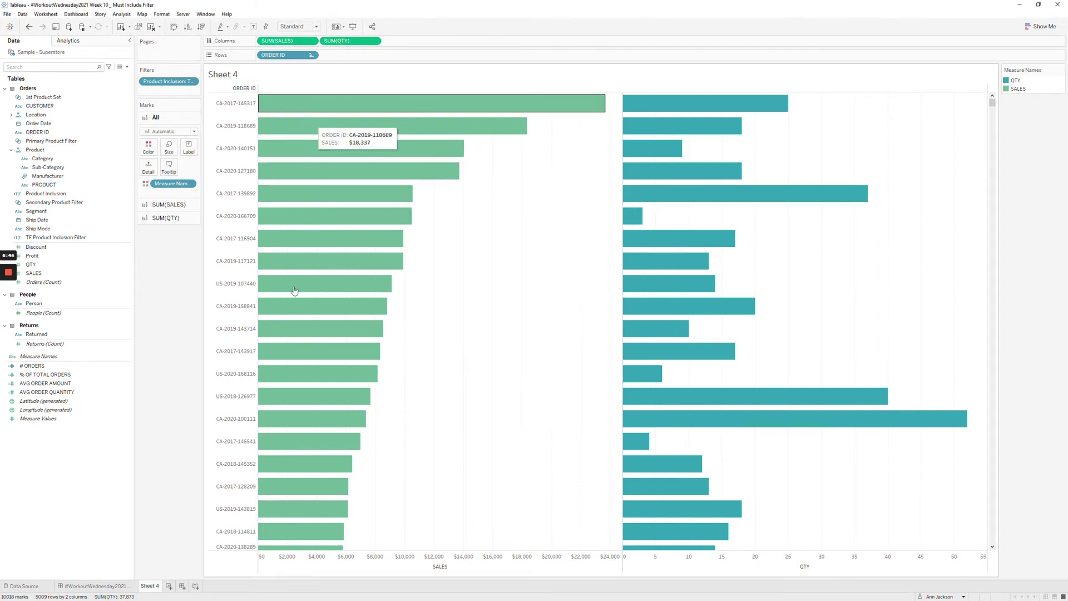
Step: Create Dashboard 2 with Sheet 4 and show its 1st Product Set filter
click(182, 586)
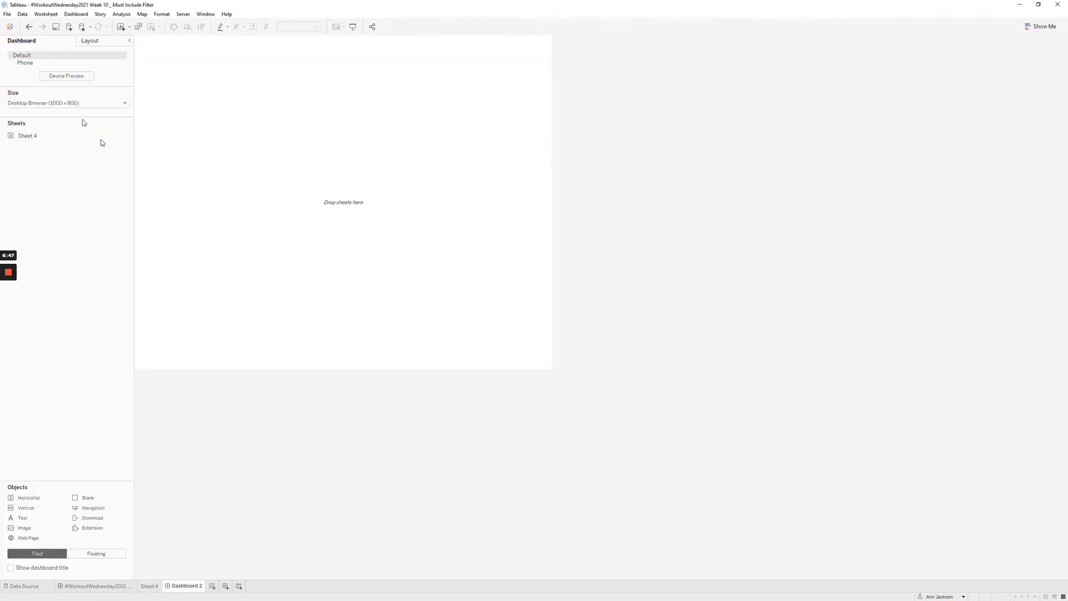
drag(31, 136, 389, 95)
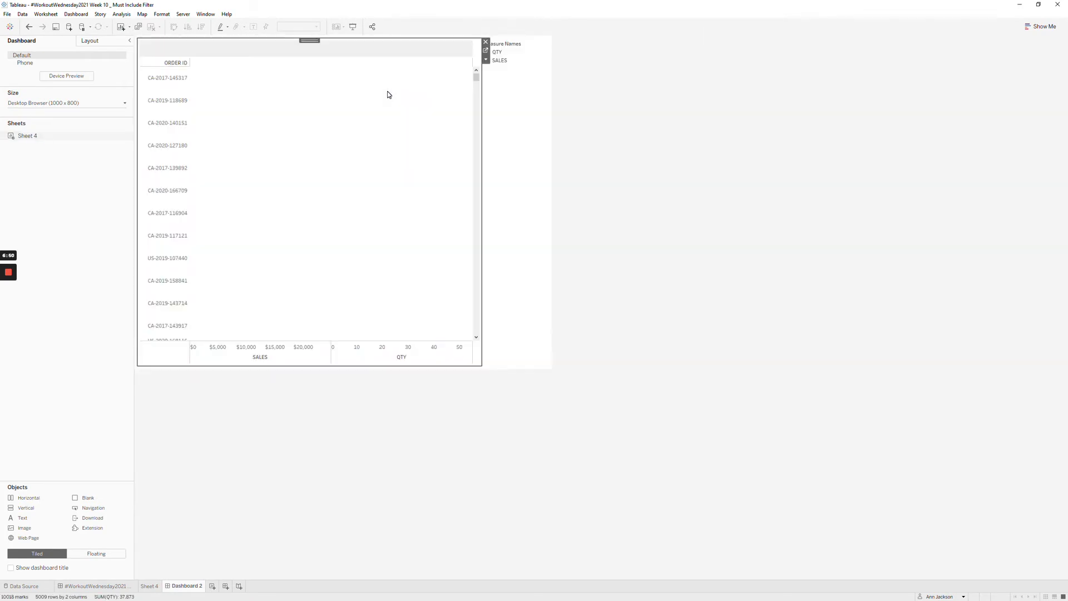
click(487, 60)
mouse_move(506, 139)
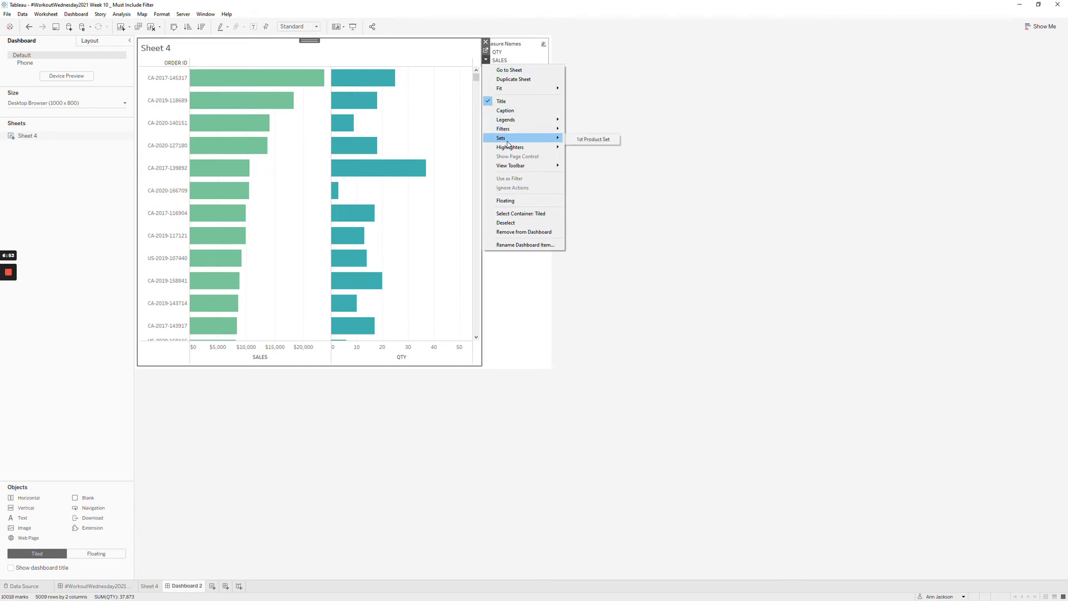
click(590, 139)
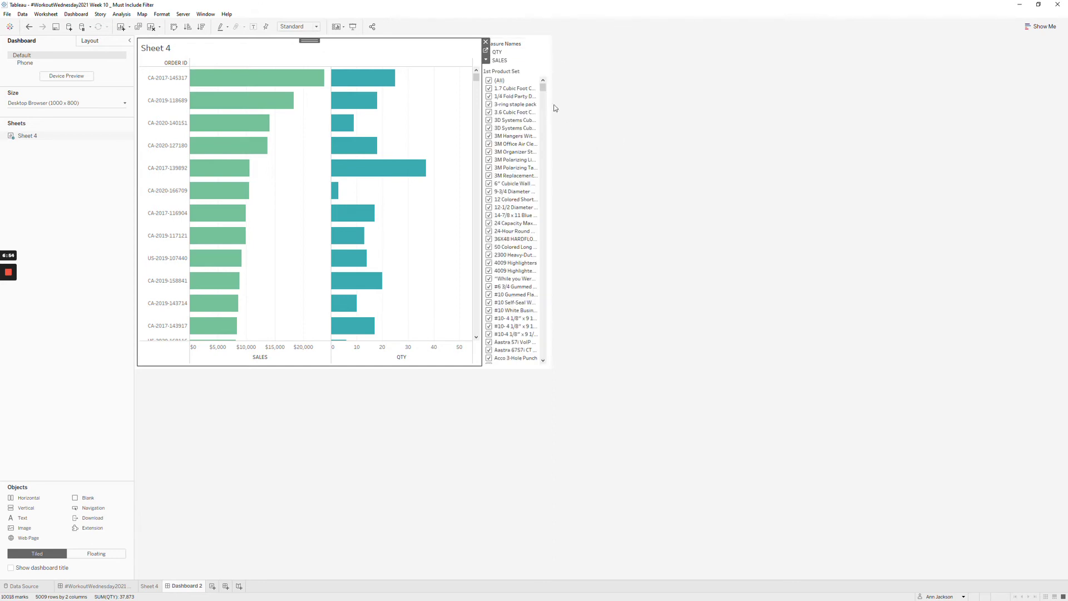
Step: Make the 1st Product Set filter a Multiple Values (dropdown) with an Apply button, clearing all products
click(519, 73)
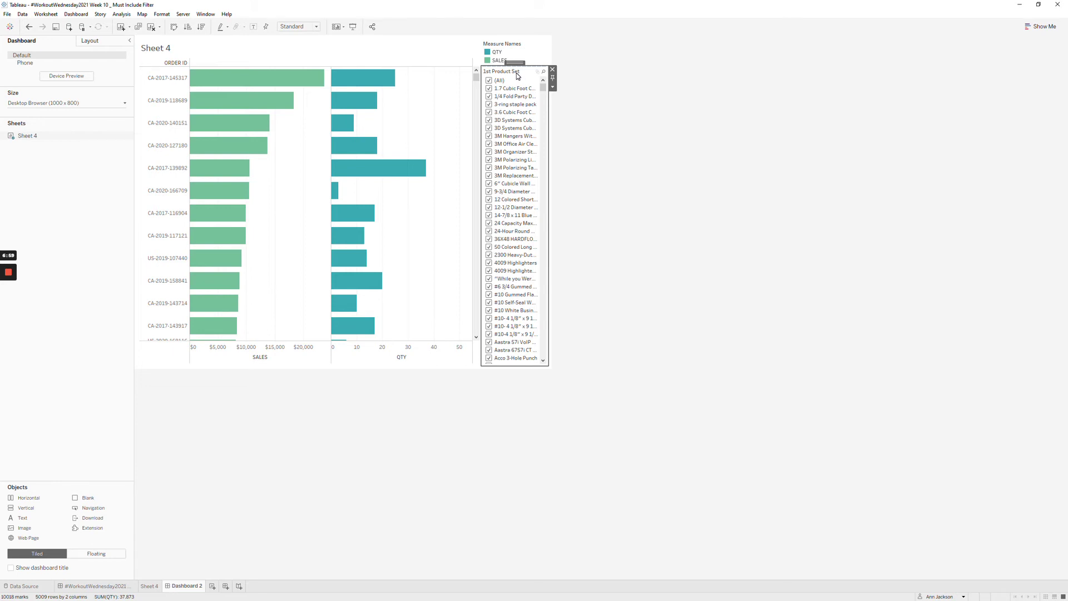
click(553, 87)
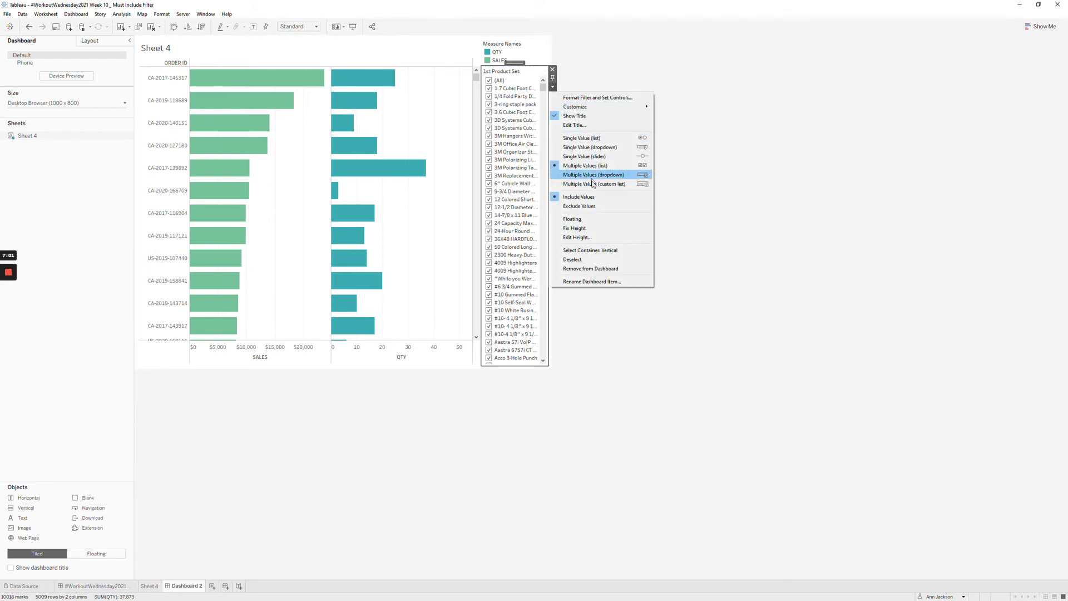
click(593, 175)
click(552, 86)
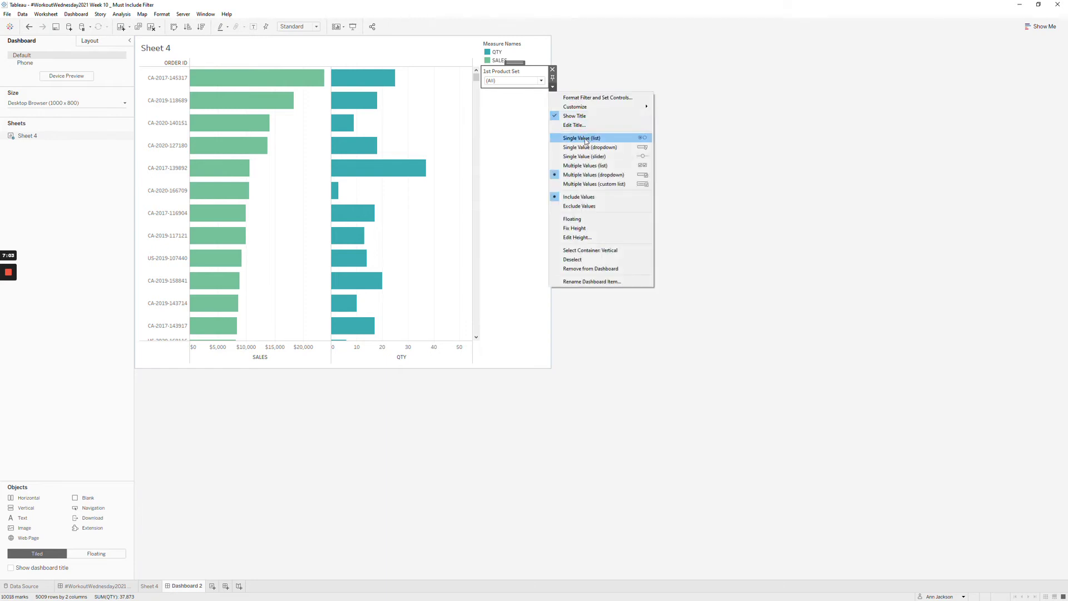
mouse_move(588, 111)
click(693, 143)
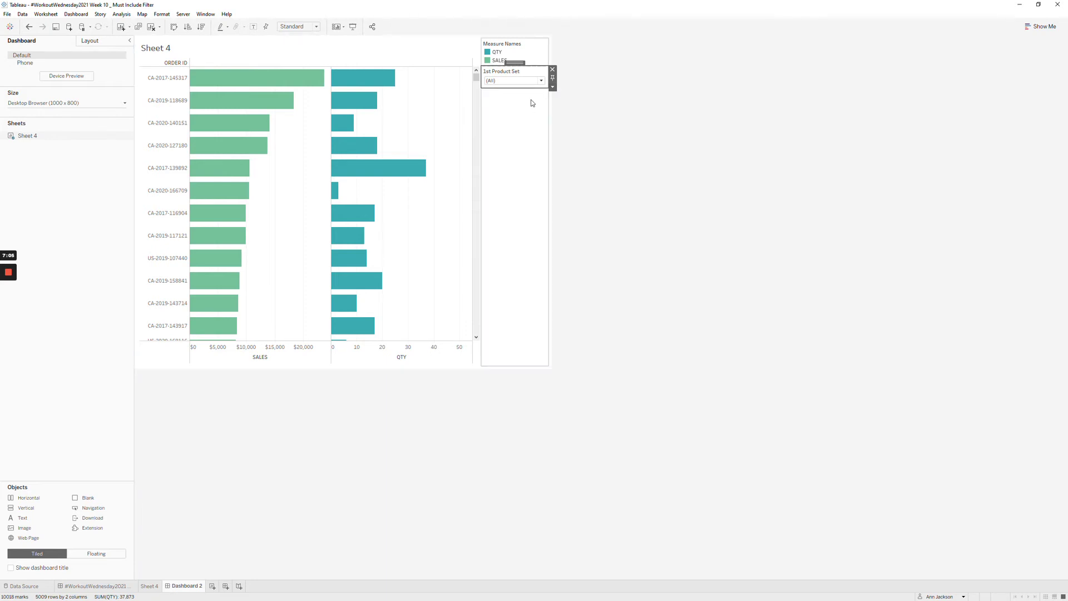
click(511, 82)
click(490, 98)
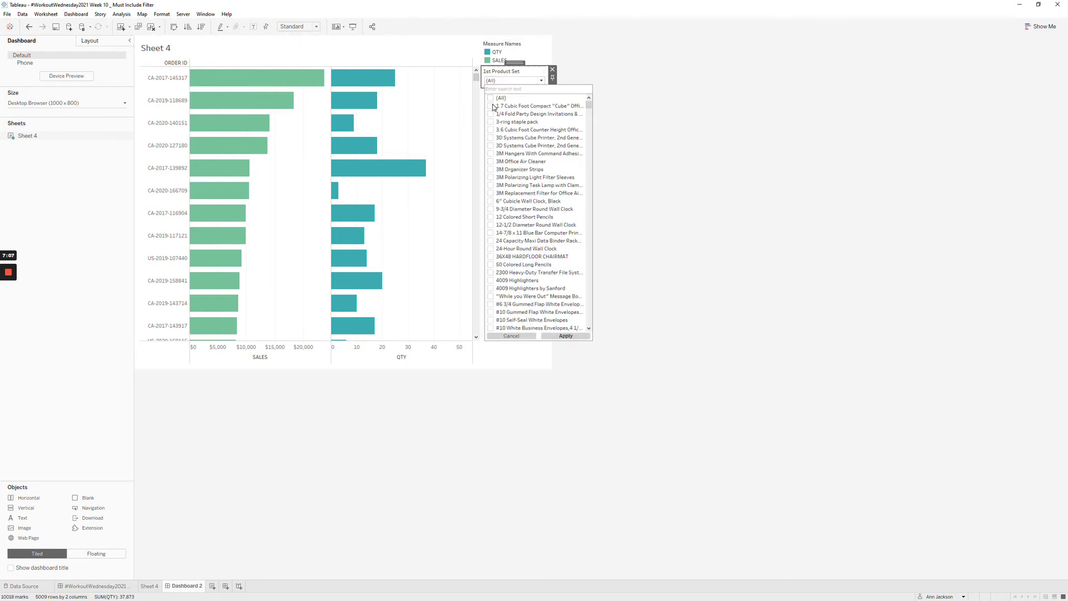
Step: Filter the 1st Product Set to only 6" Cubicle Wall Clock, Black and apply it
click(492, 106)
click(491, 106)
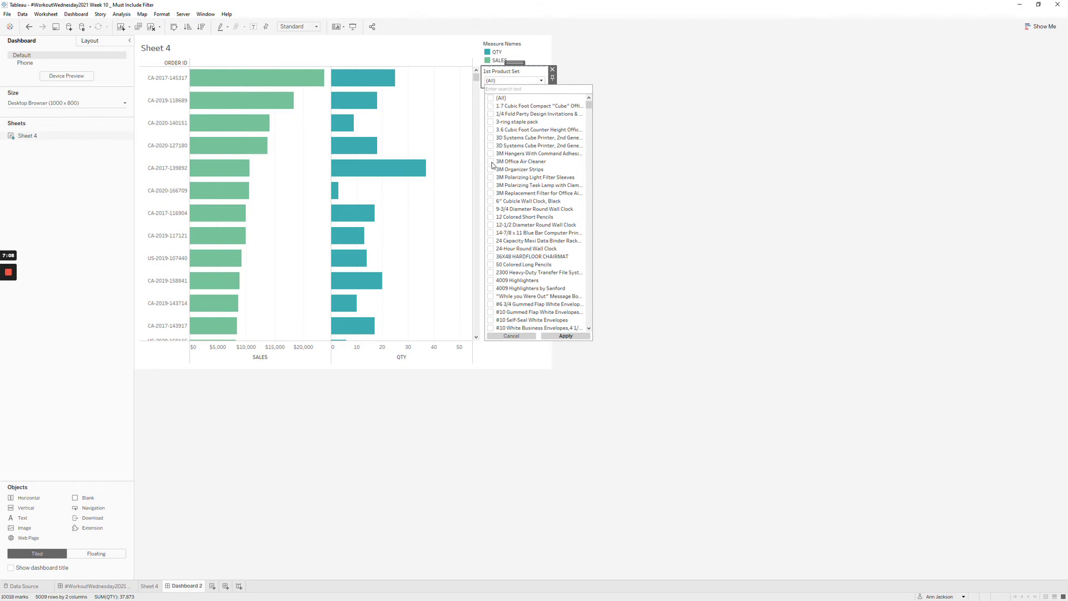
click(490, 201)
click(565, 336)
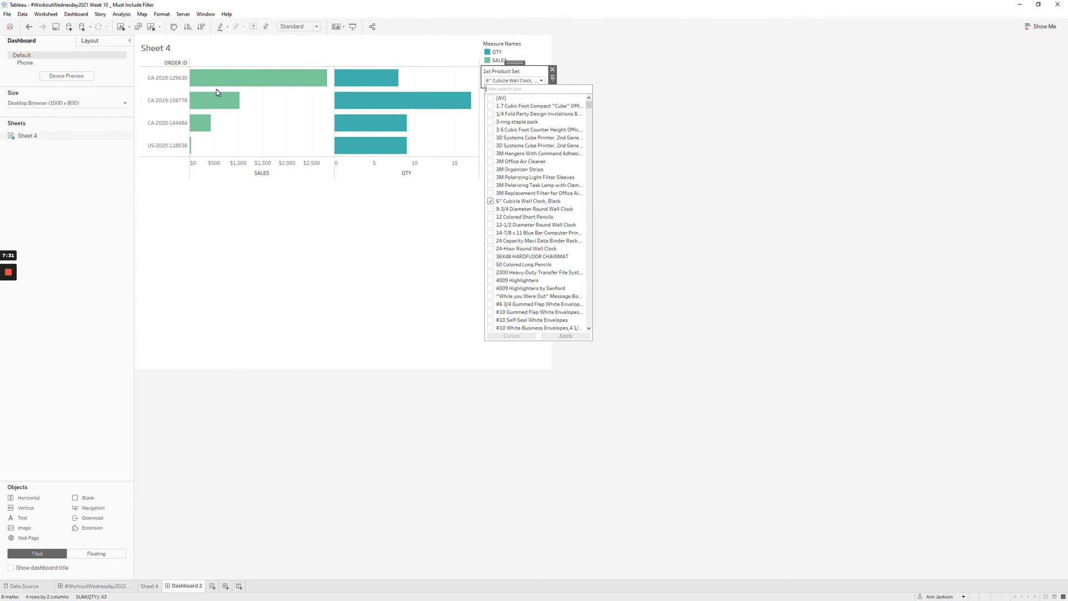
click(373, 233)
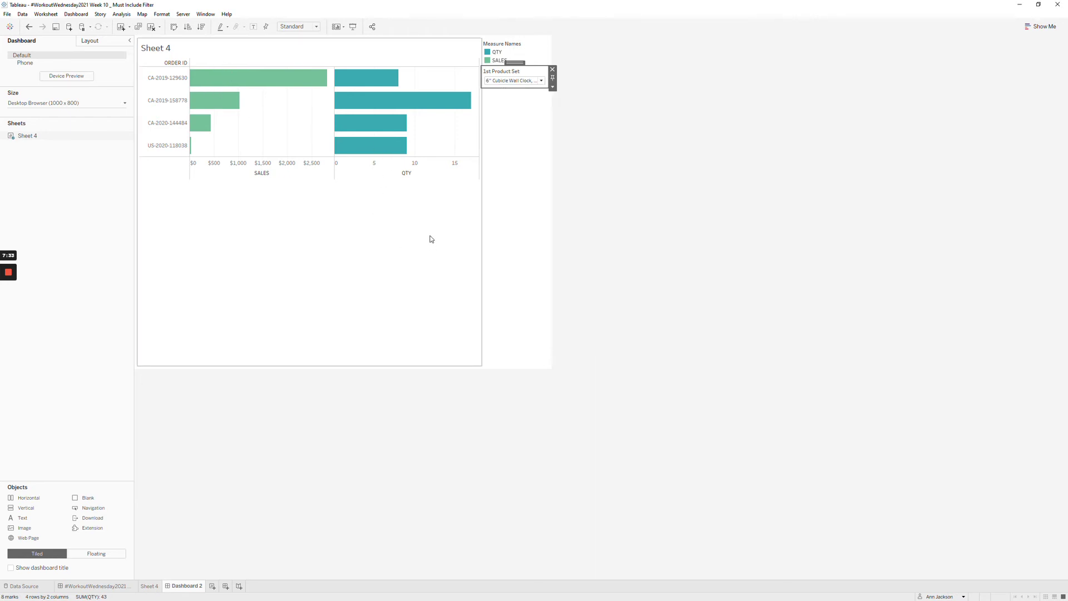
Step: Reset the product set filter to all products and go to the Sheet 4 worksheet
click(512, 81)
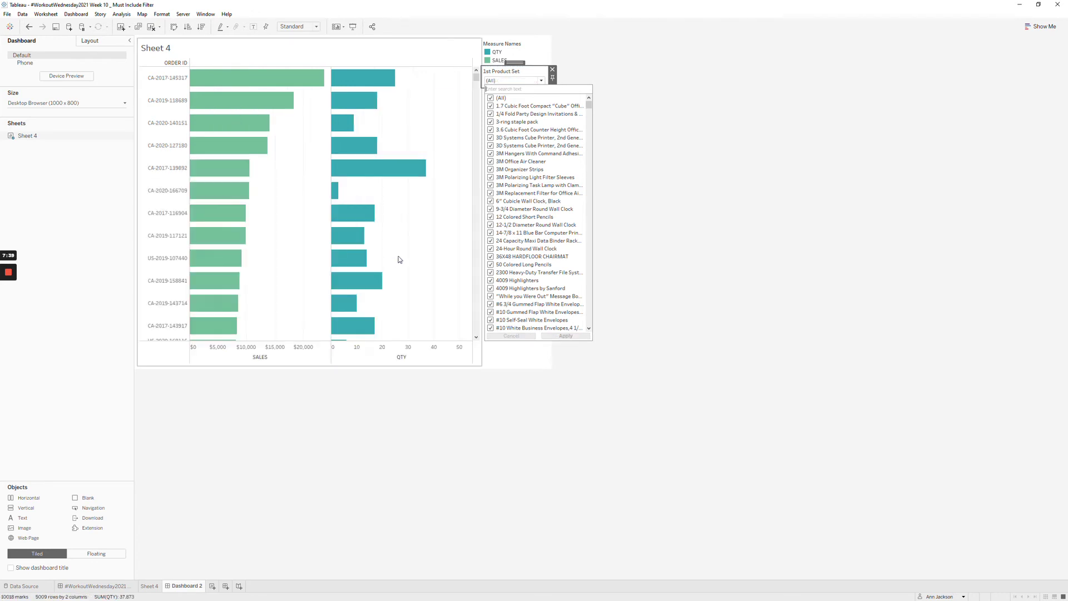
click(398, 260)
click(477, 52)
click(486, 55)
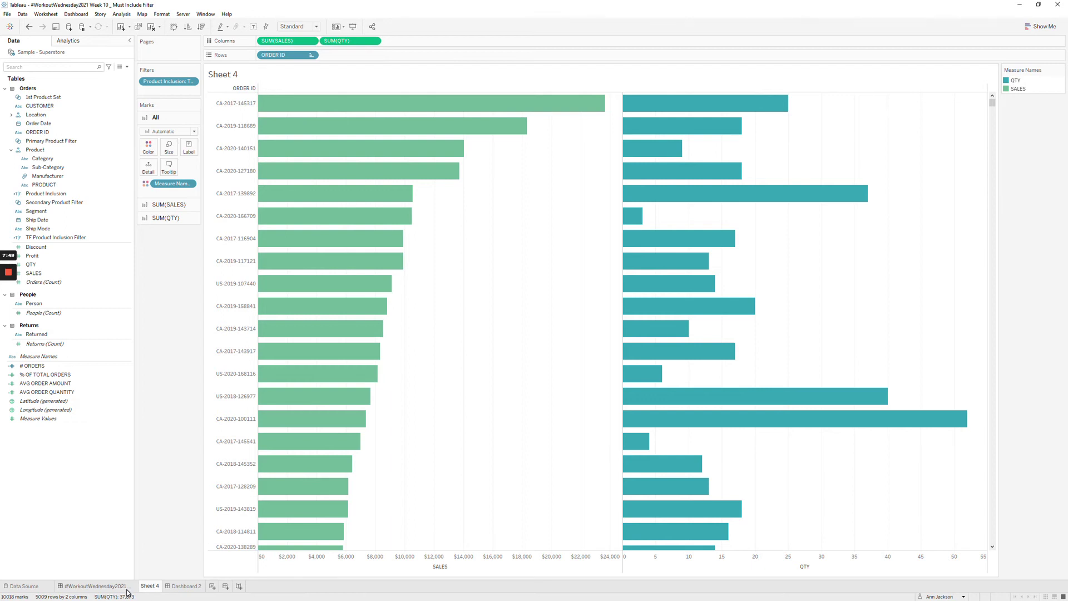
Step: Open the Orders Bar Chart sheet from #WorkoutWednesday2021 and review the TF Product Inclusion Filter formula
key(ctrl+shift+Tab)
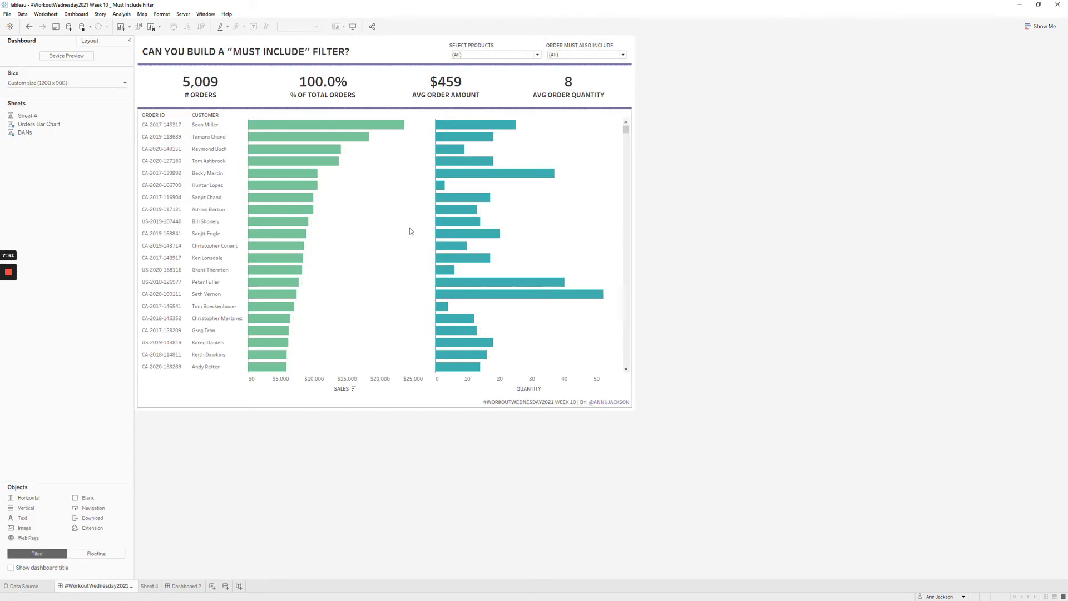
click(627, 128)
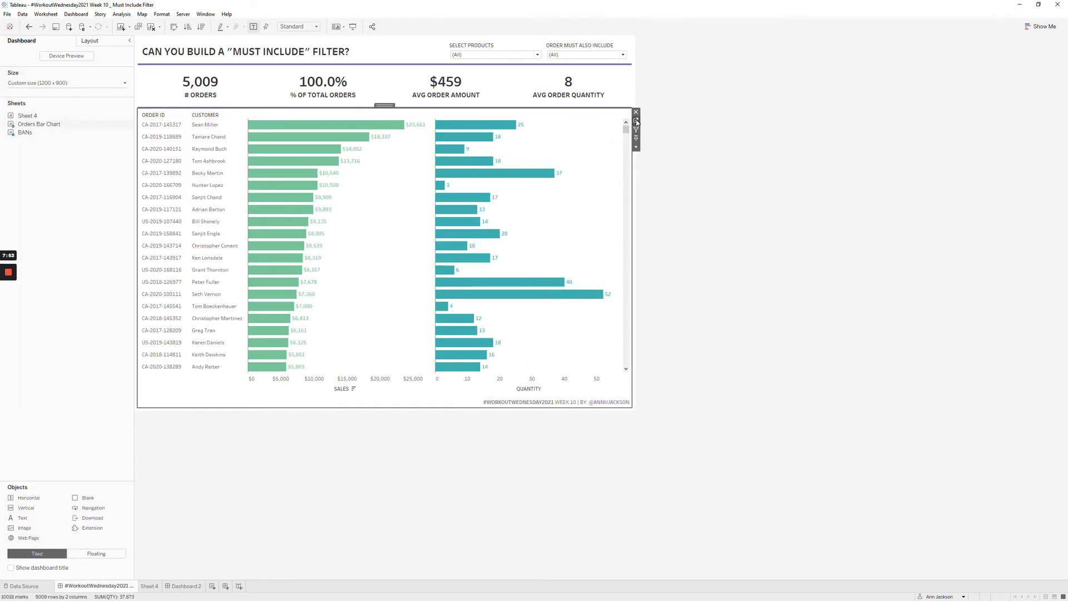
click(636, 123)
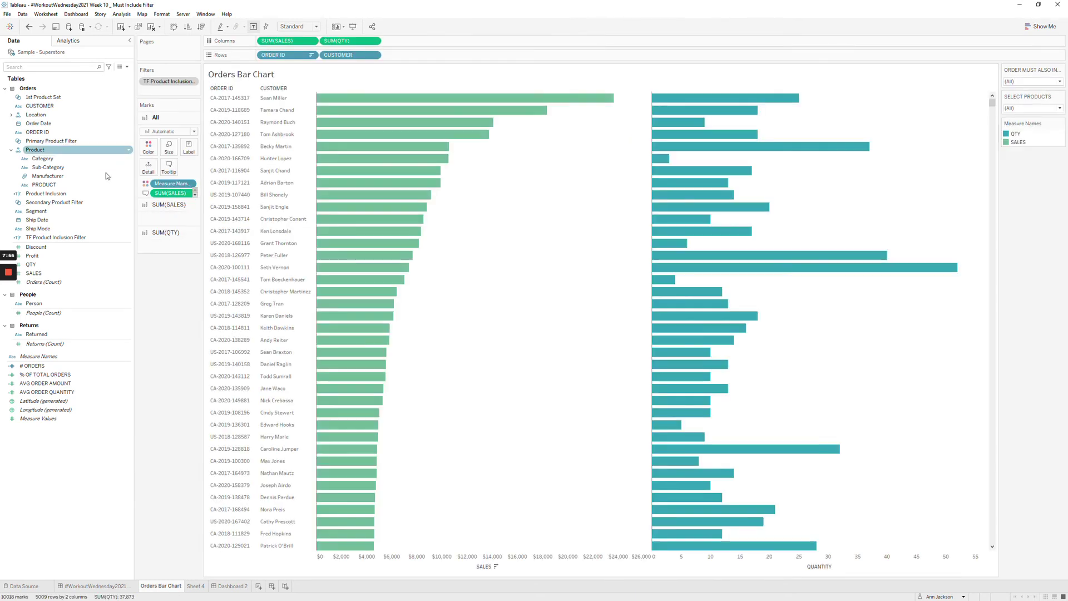
right_click(72, 239)
click(100, 288)
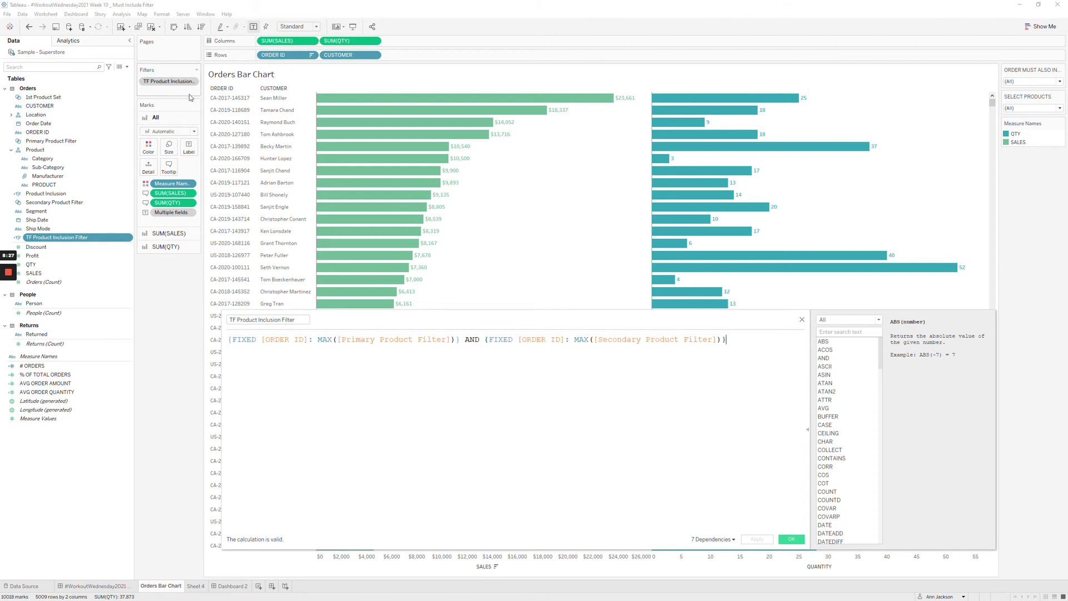
click(802, 319)
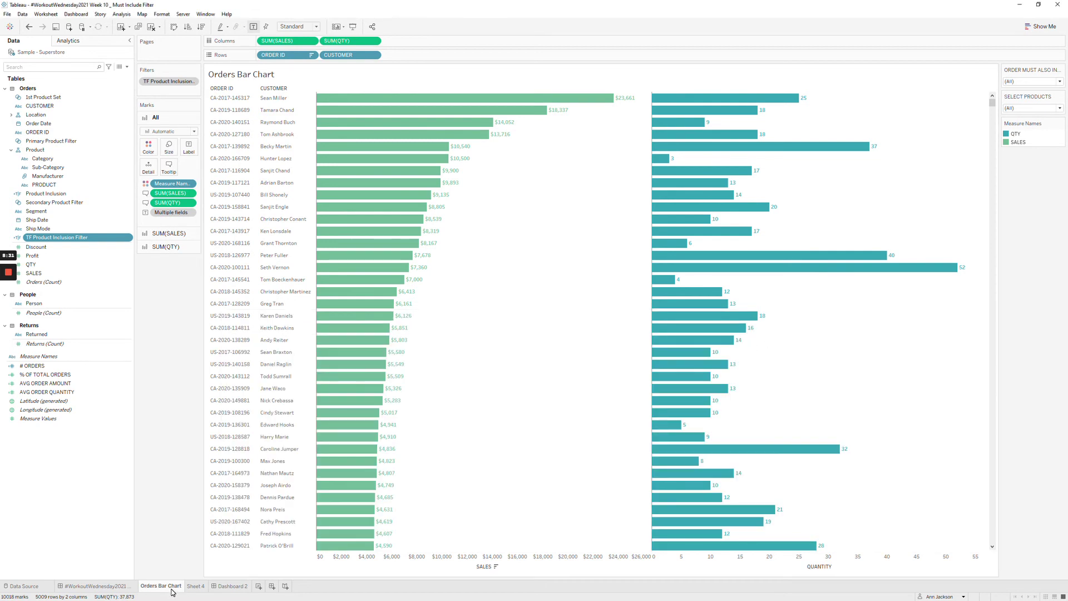
Step: Set Select Products to only 6" Cubicle Wall Clock, Black, keeping Order Must Also Include at (All)
click(127, 587)
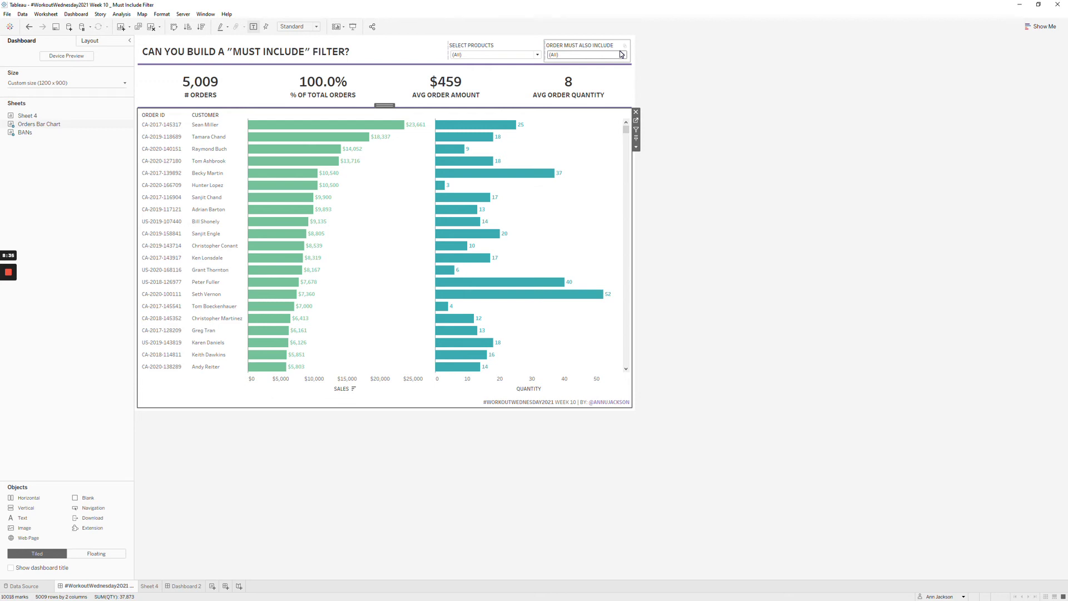
click(530, 56)
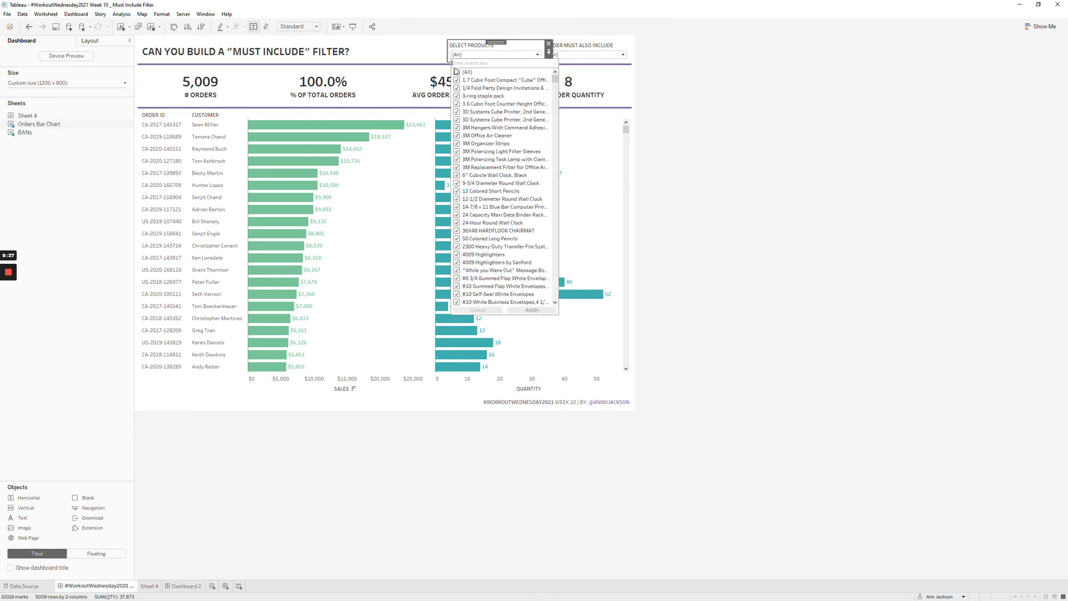
click(456, 72)
click(457, 176)
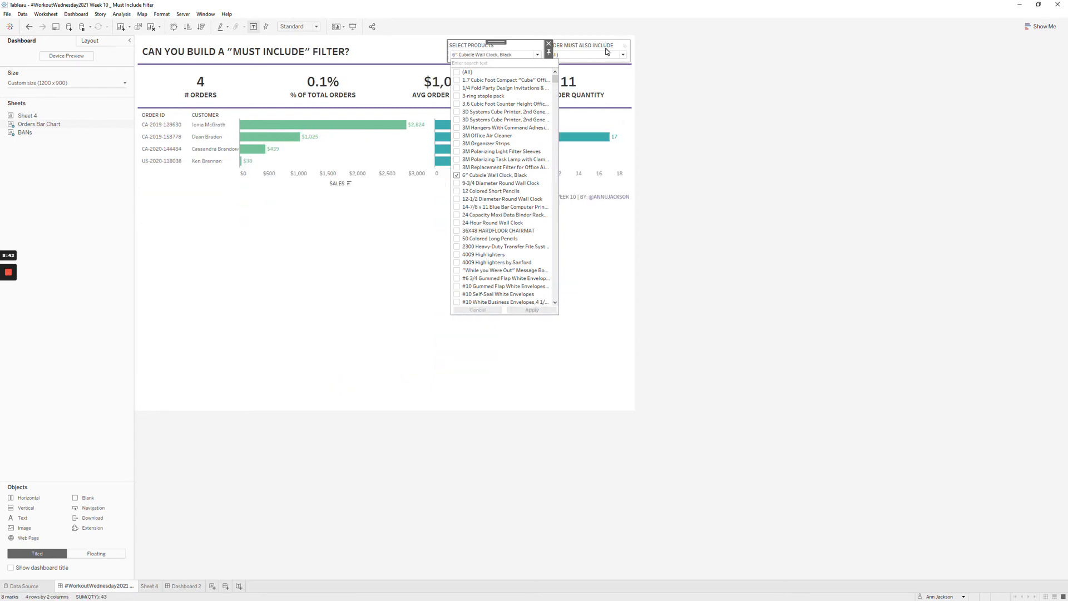
click(606, 52)
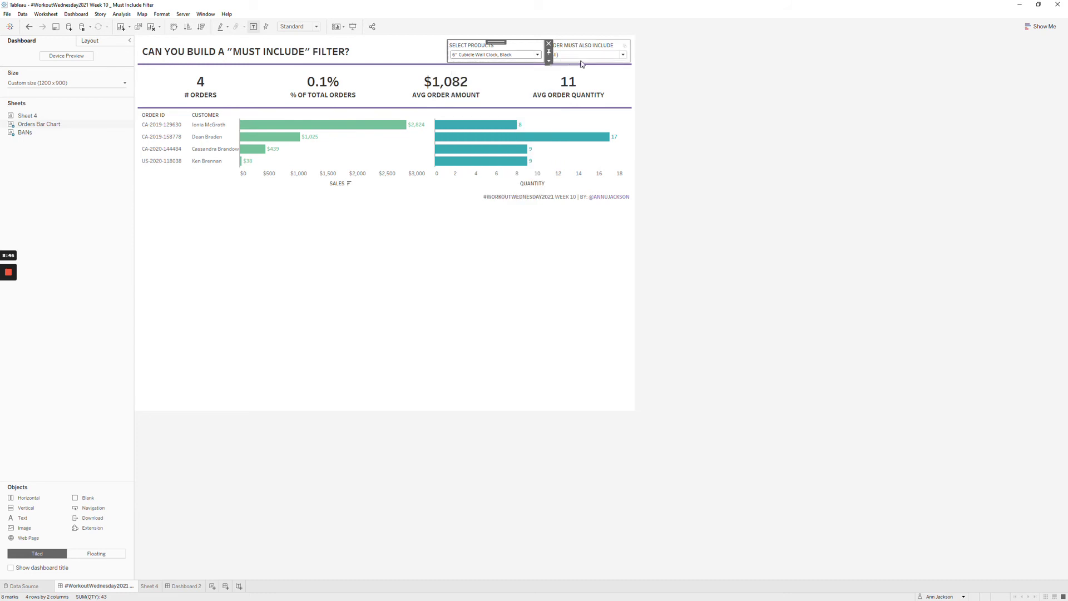
click(584, 55)
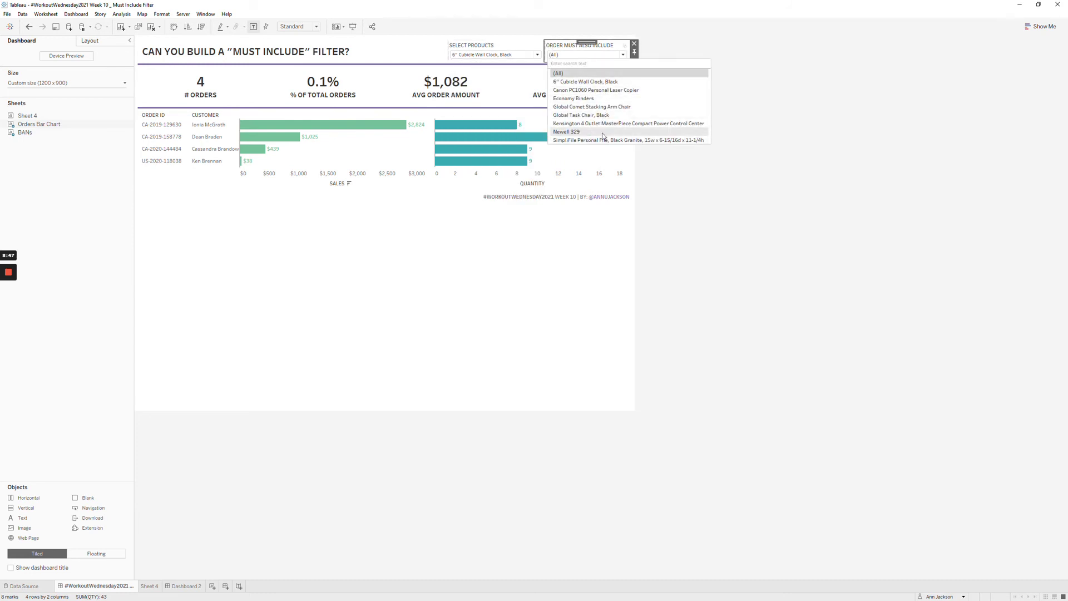
click(650, 156)
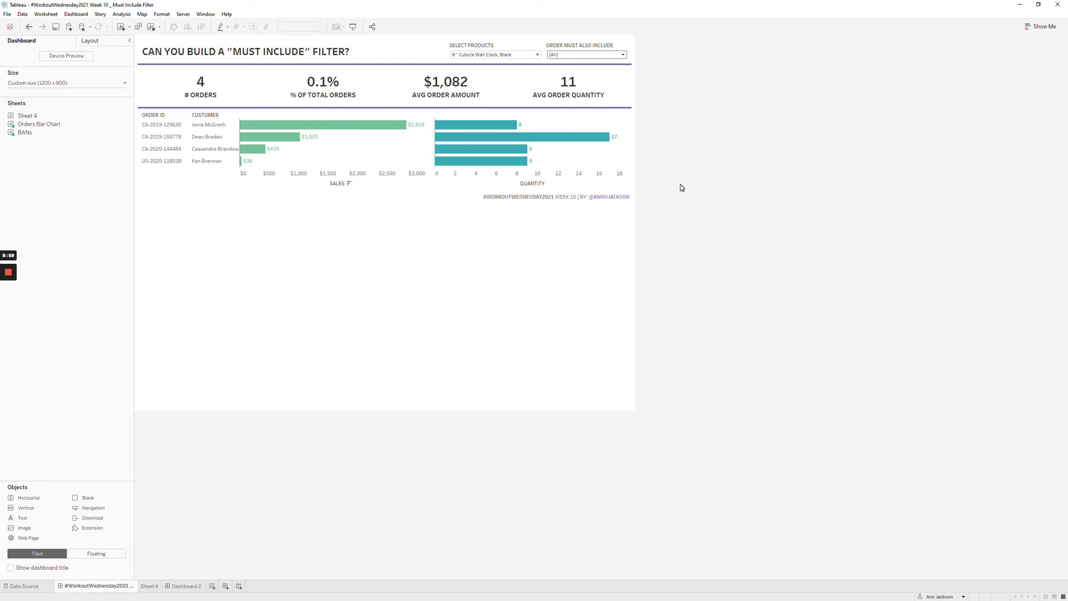
Step: Go to the BANs worksheet from the KPI zone and widen the shelves and cards column
click(627, 95)
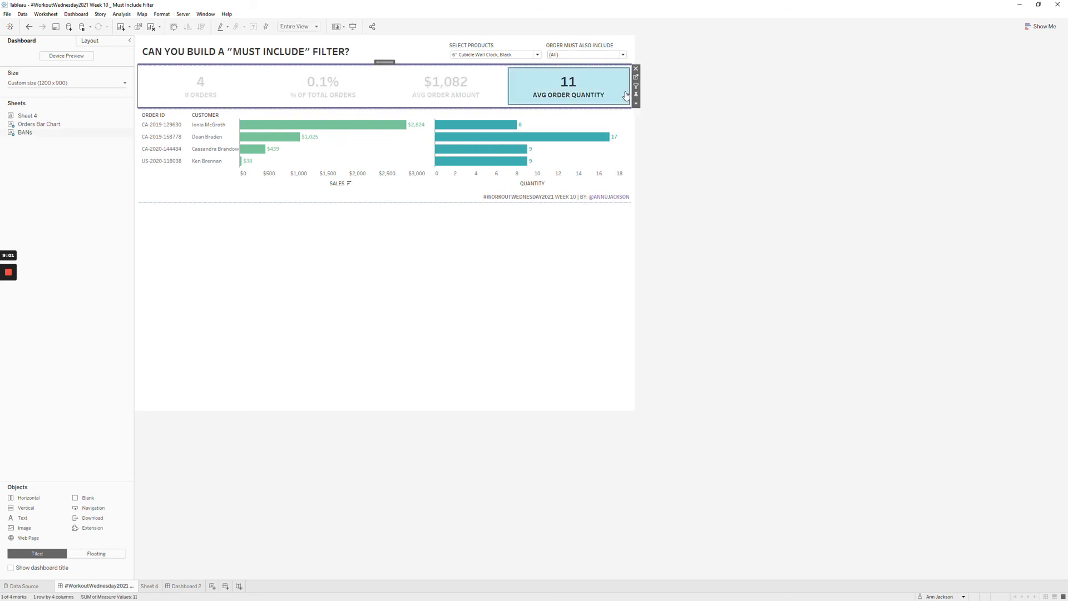
click(637, 78)
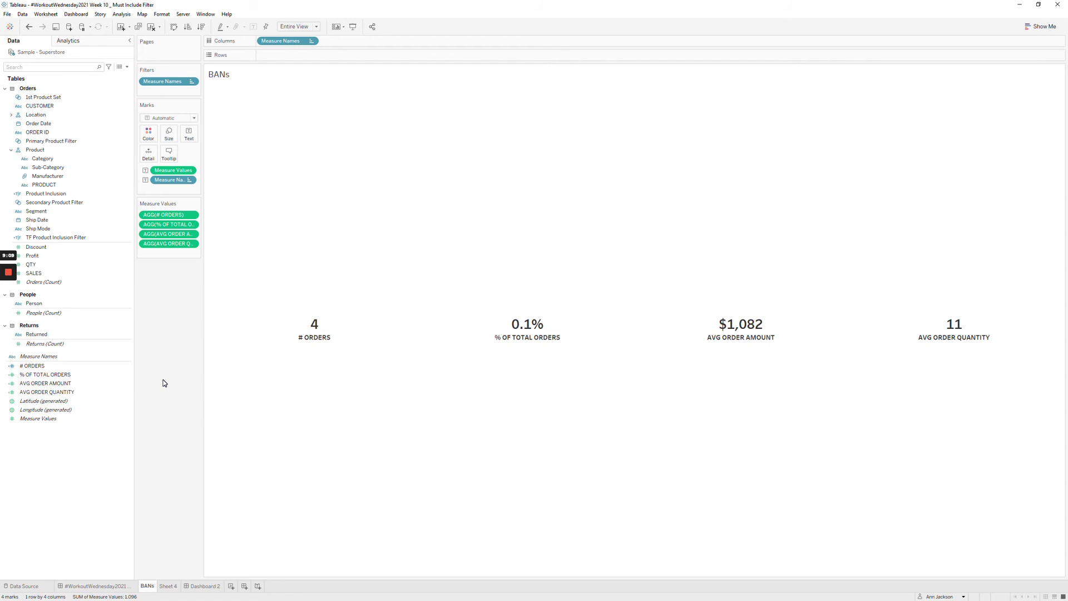
drag(202, 207, 215, 210)
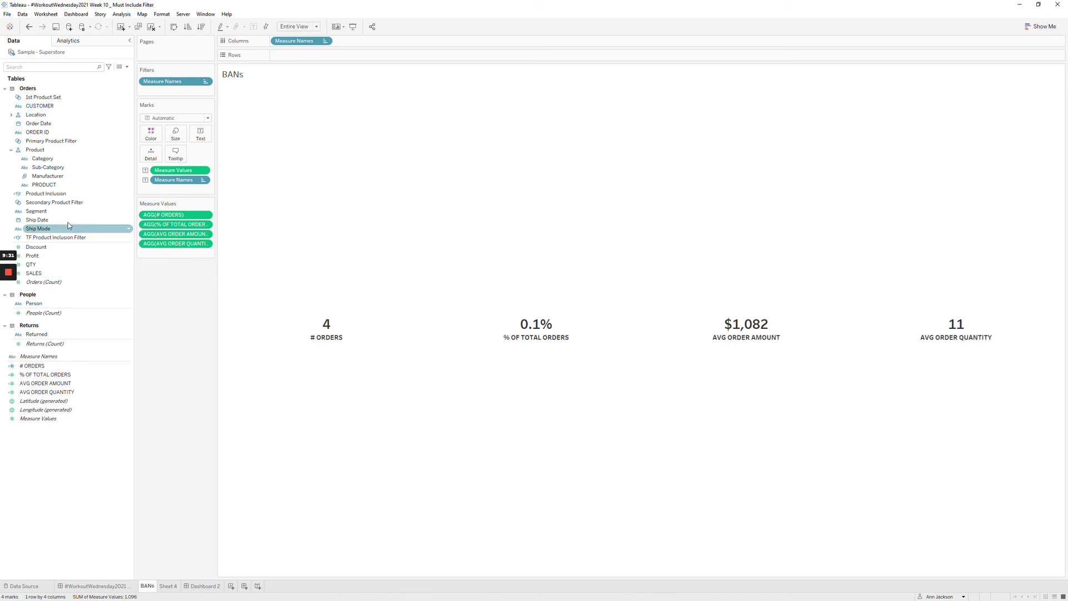
click(44, 184)
Step: Review the % OF TOTAL ORDERS and AVG ORDER AMOUNT calculated field formulas
right_click(71, 375)
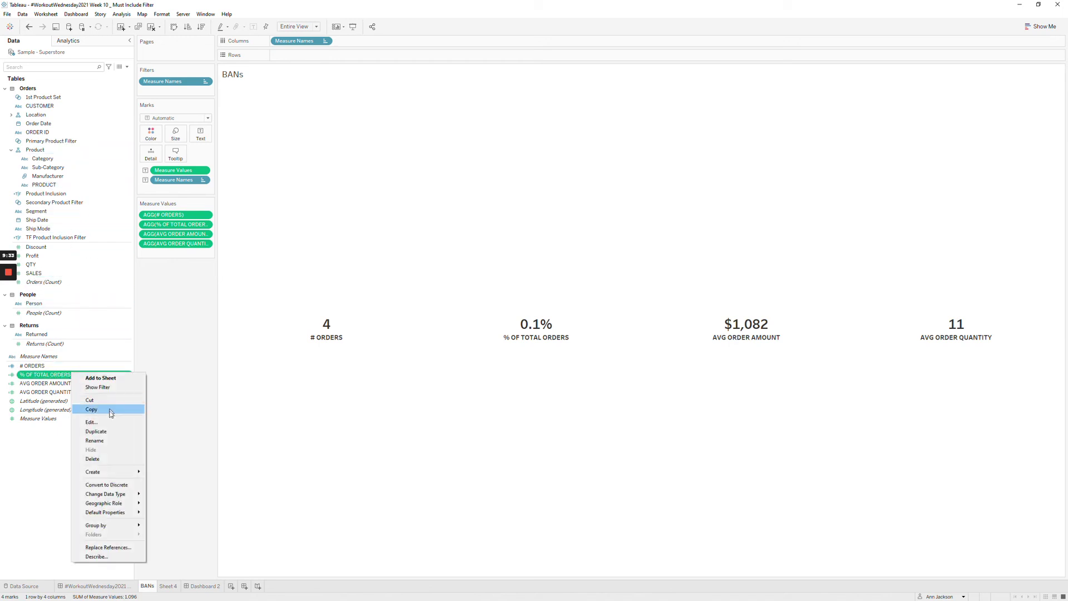
click(91, 422)
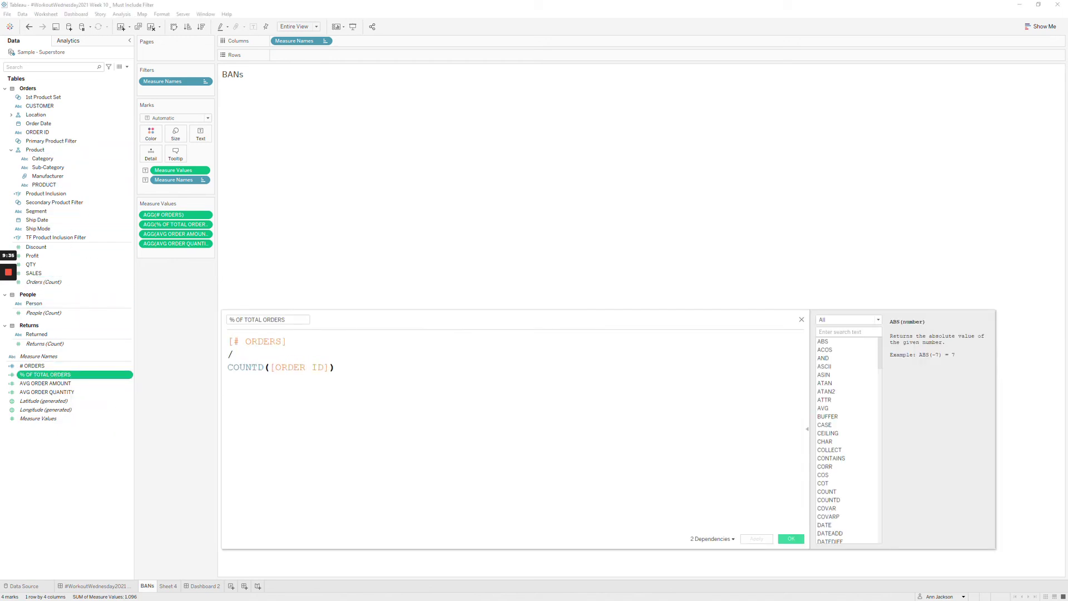
click(265, 341)
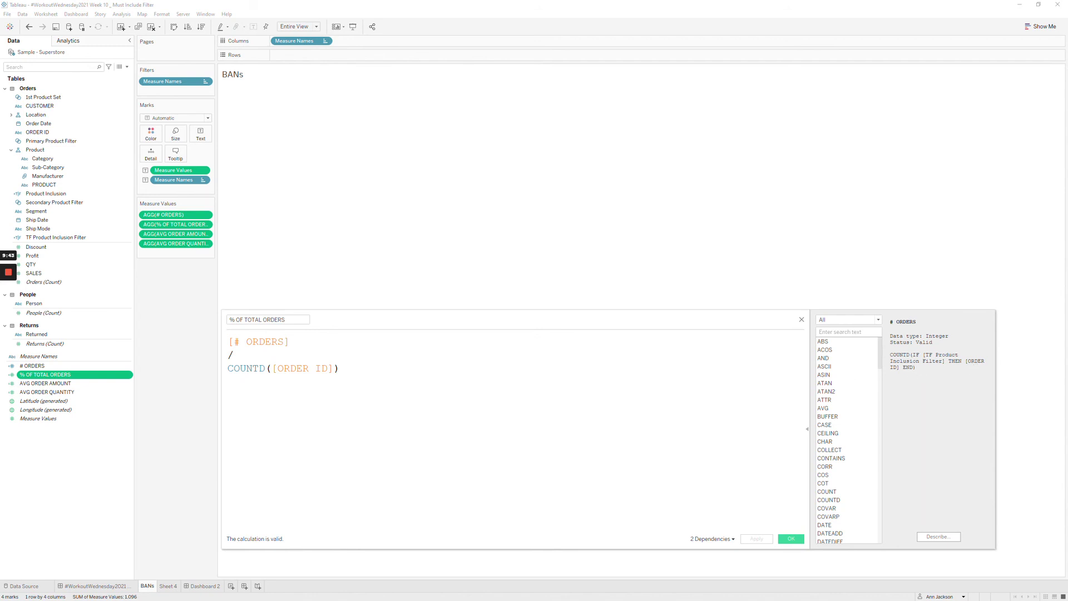
click(802, 320)
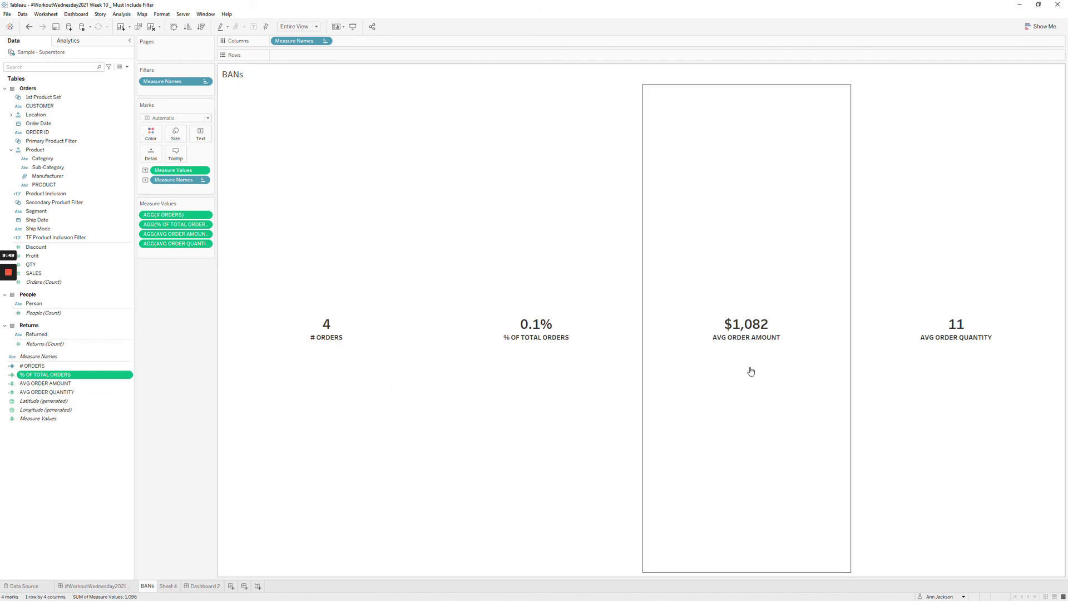
click(62, 385)
right_click(61, 385)
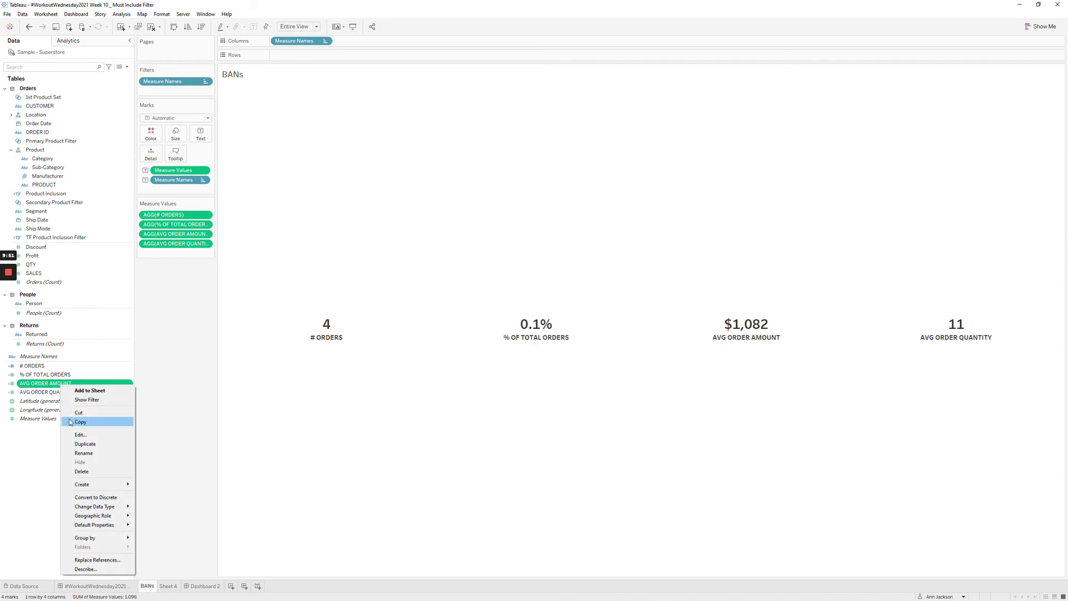
click(73, 434)
scroll(362, 351, up, 2)
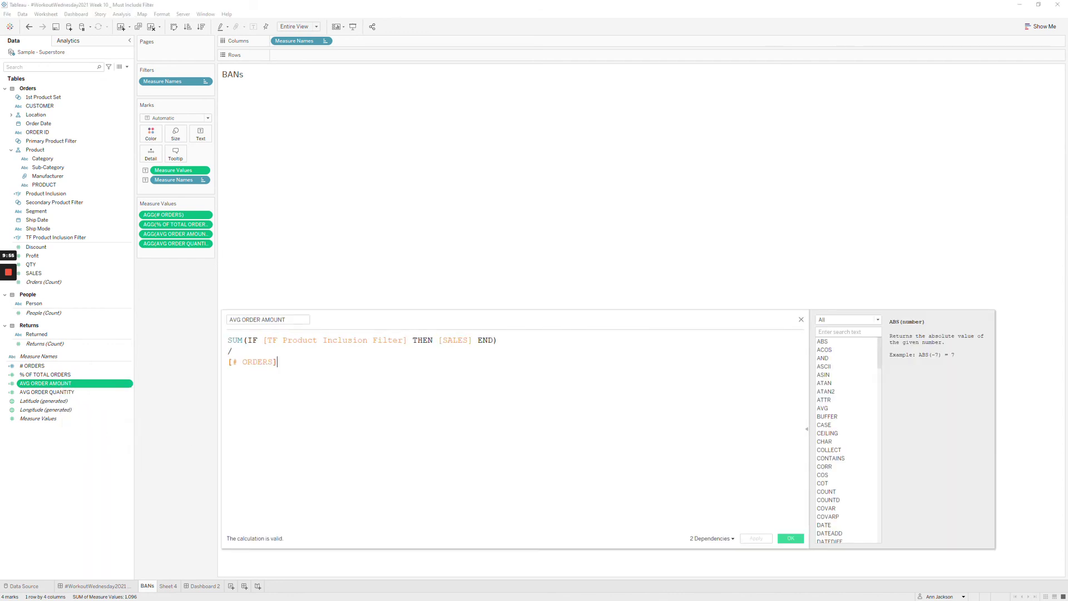
click(242, 362)
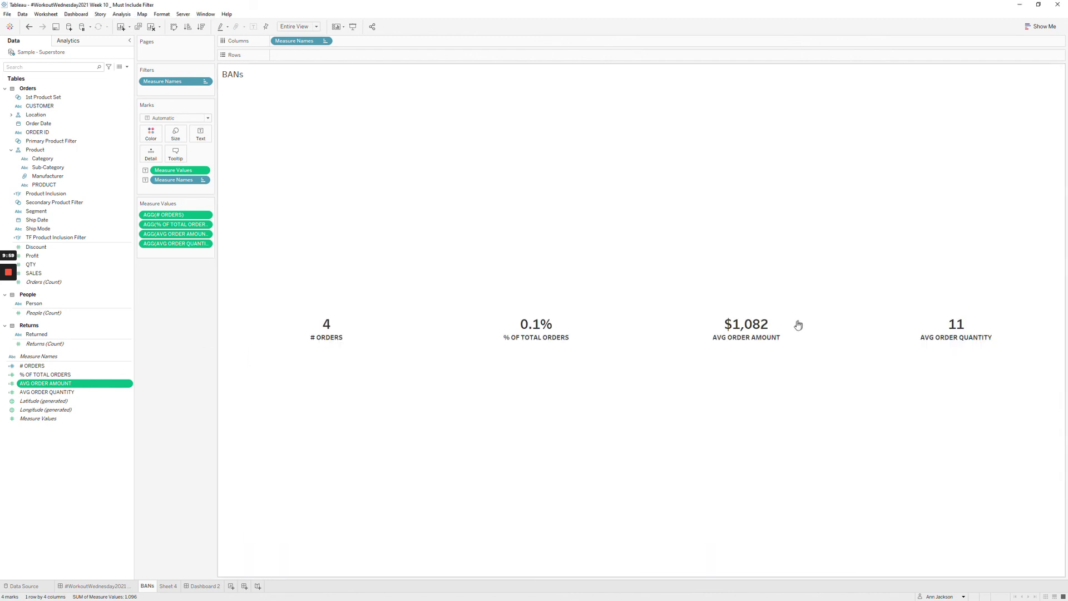
Step: Review the AVG ORDER QUANTITY formula, then return to the Must Include dashboard
right_click(78, 391)
click(113, 441)
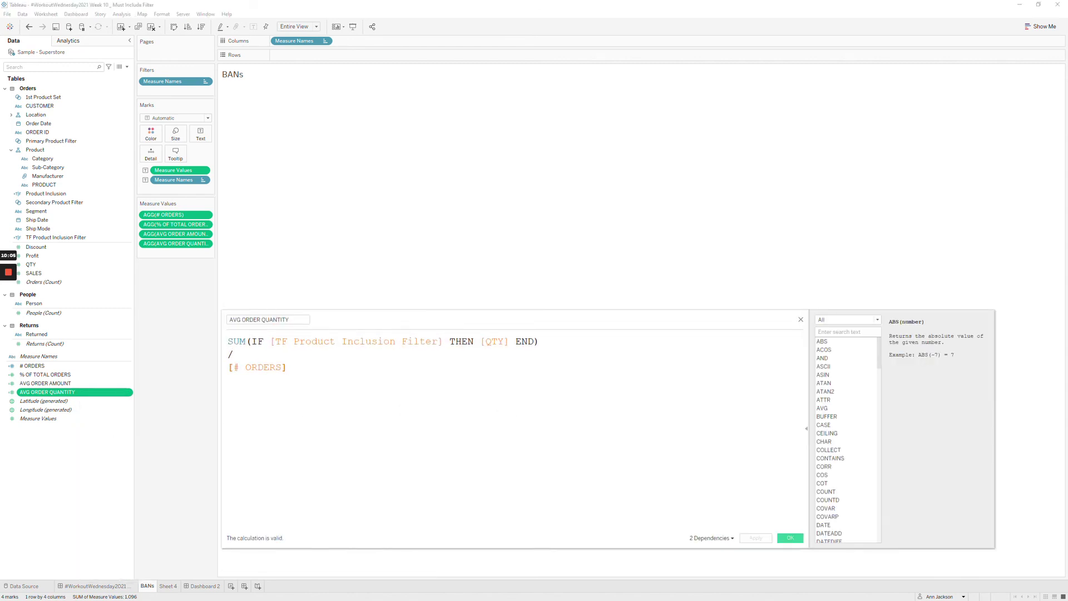
click(801, 320)
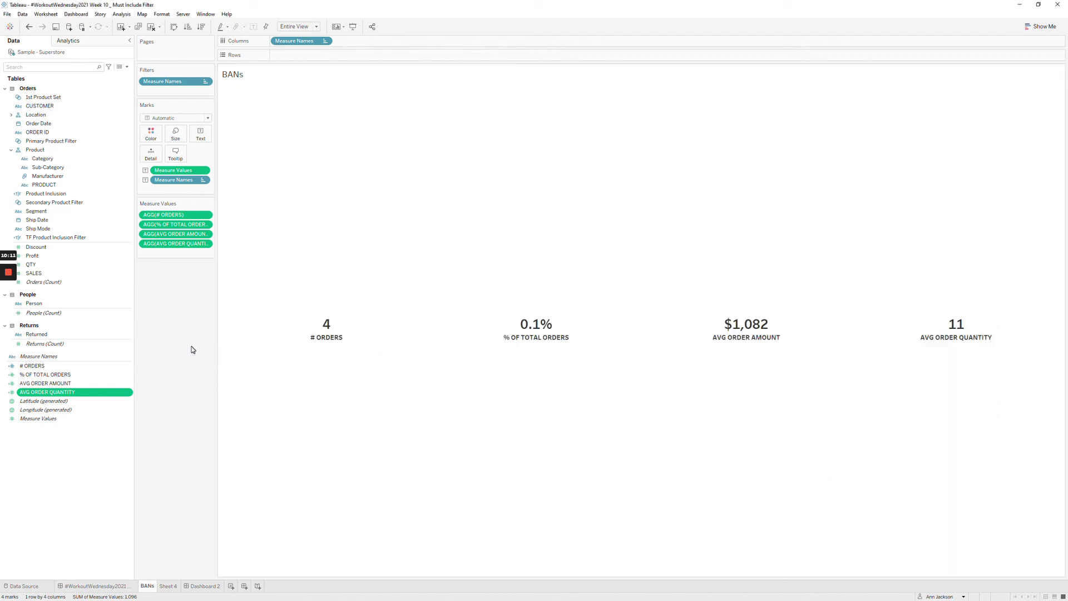
click(86, 239)
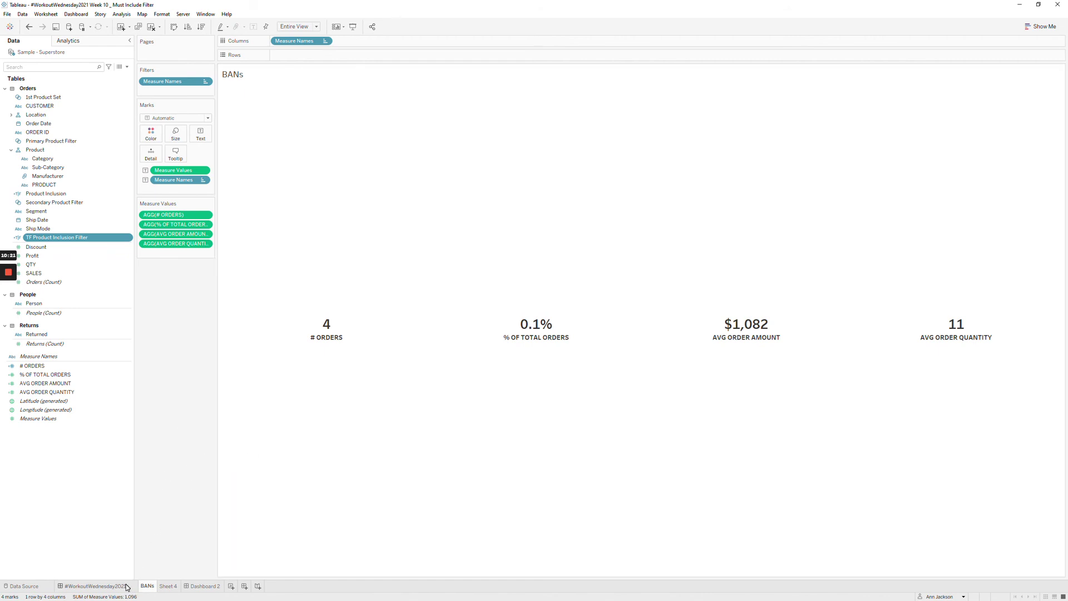
click(94, 586)
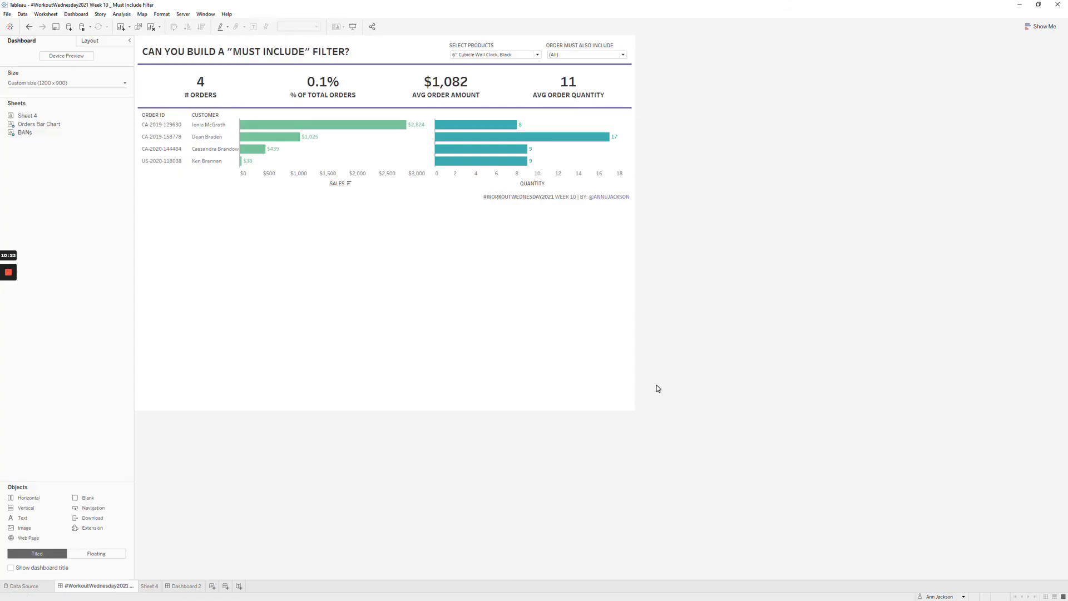
Step: Open the Orders Bar Chart worksheet from the dashboard's bar chart zone
click(585, 327)
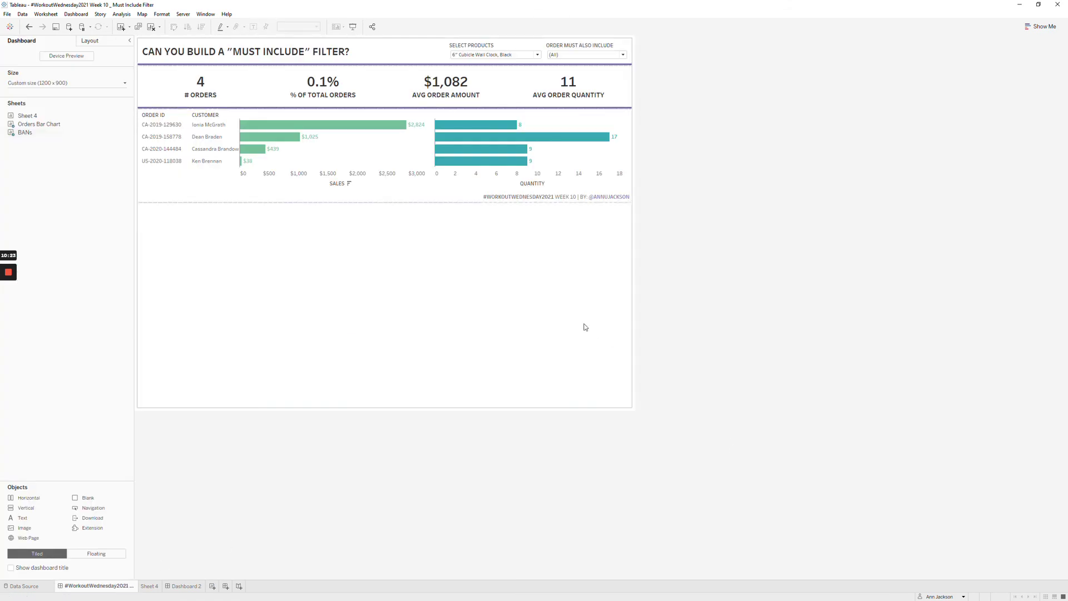
click(625, 127)
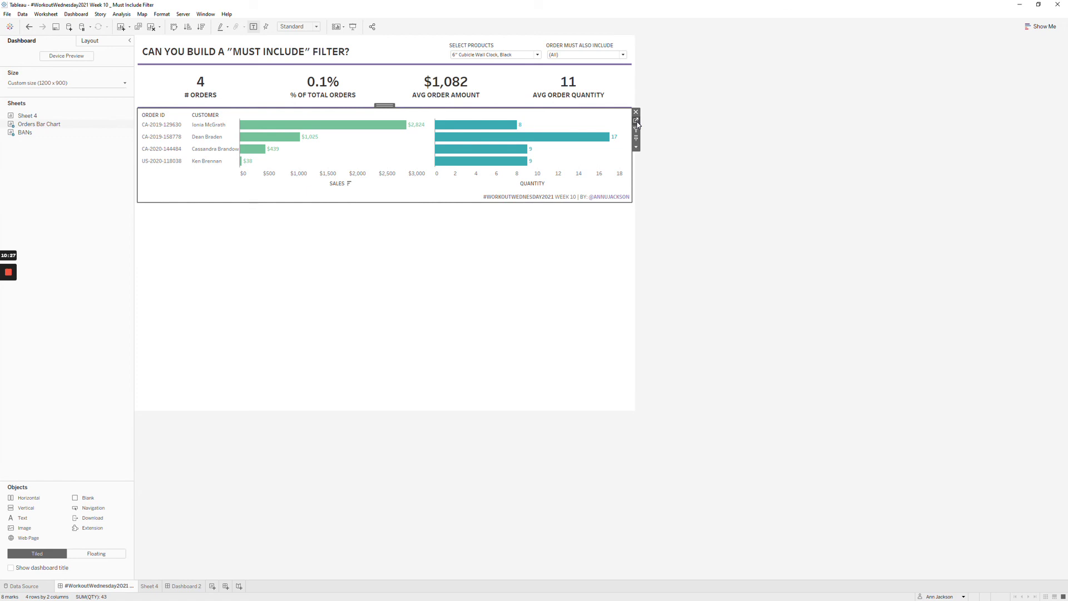
click(636, 122)
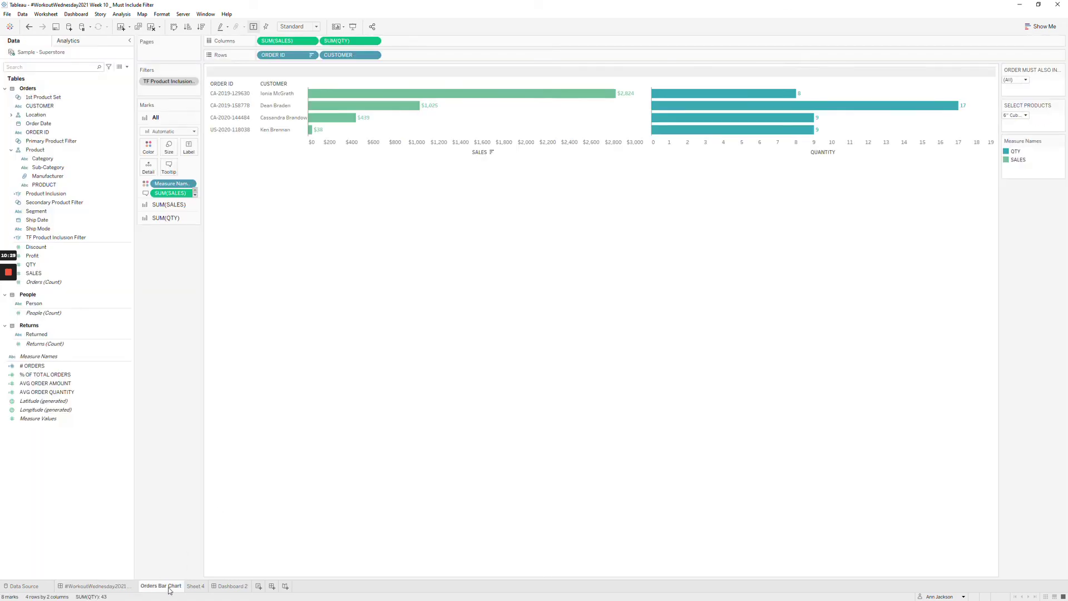
Step: Unhide all sheets and open the VIT - Order List worksheet
right_click(170, 590)
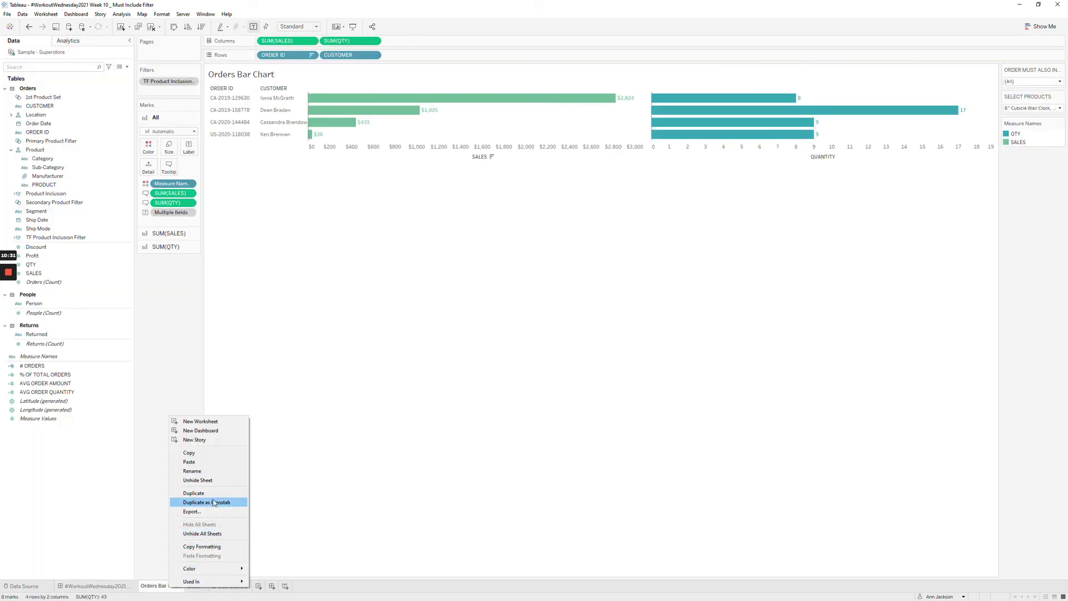
key(Escape)
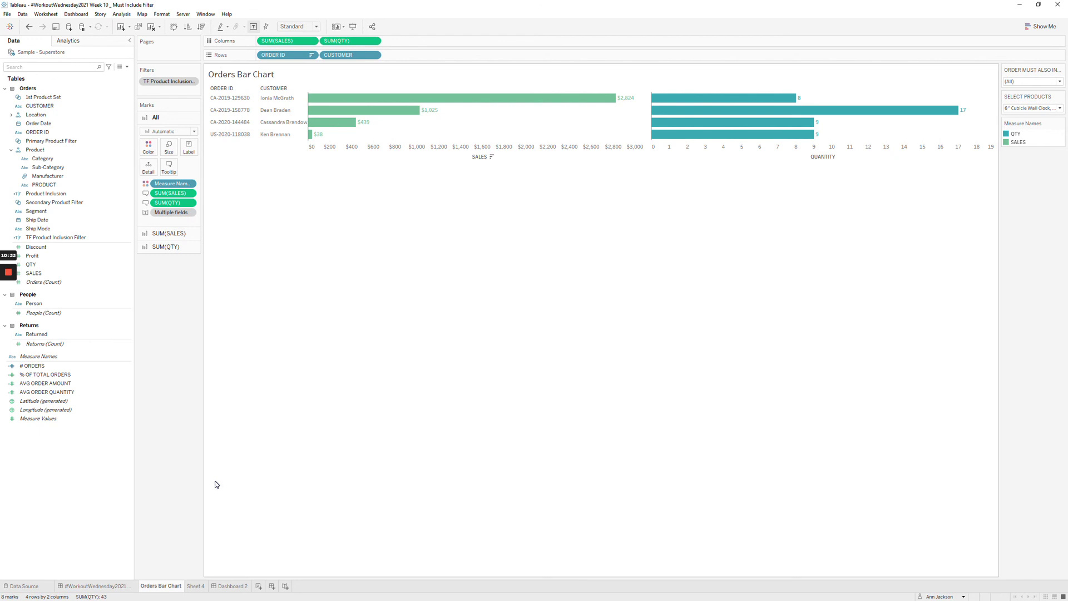
right_click(181, 590)
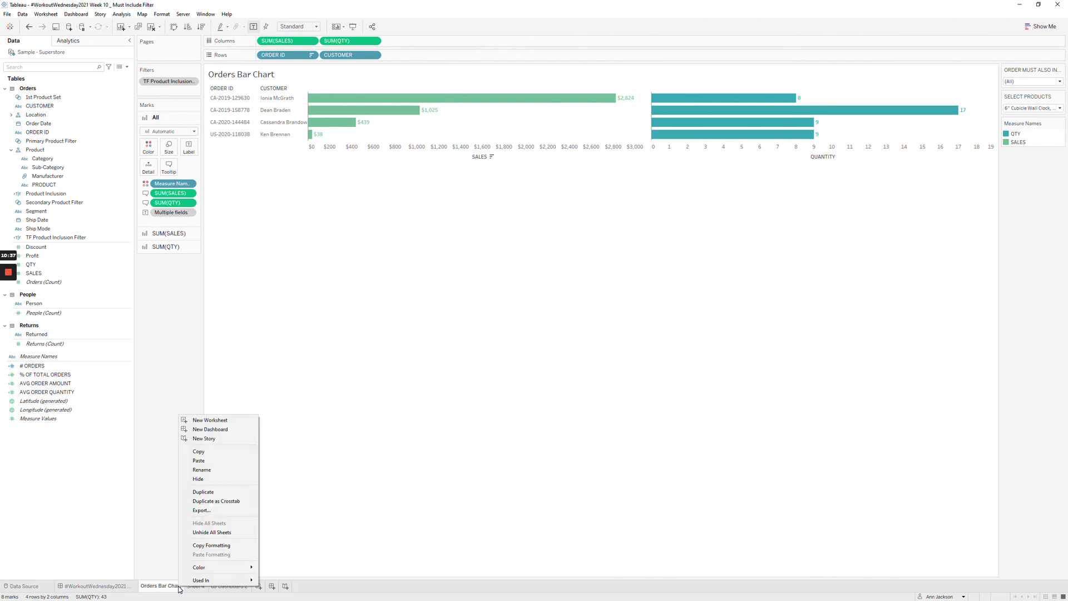
click(218, 532)
click(205, 586)
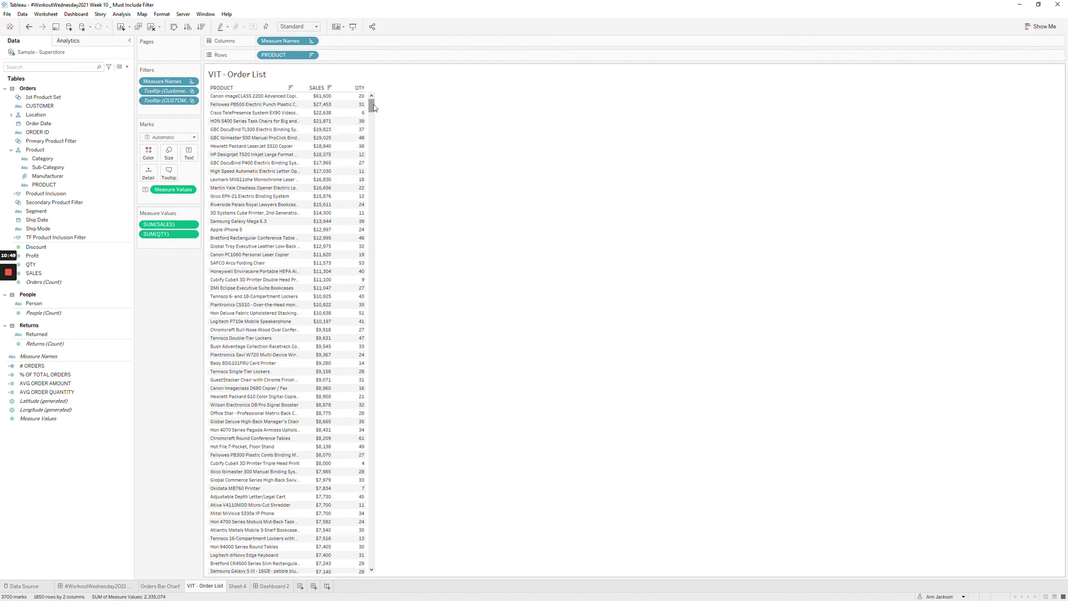
drag(374, 108, 372, 563)
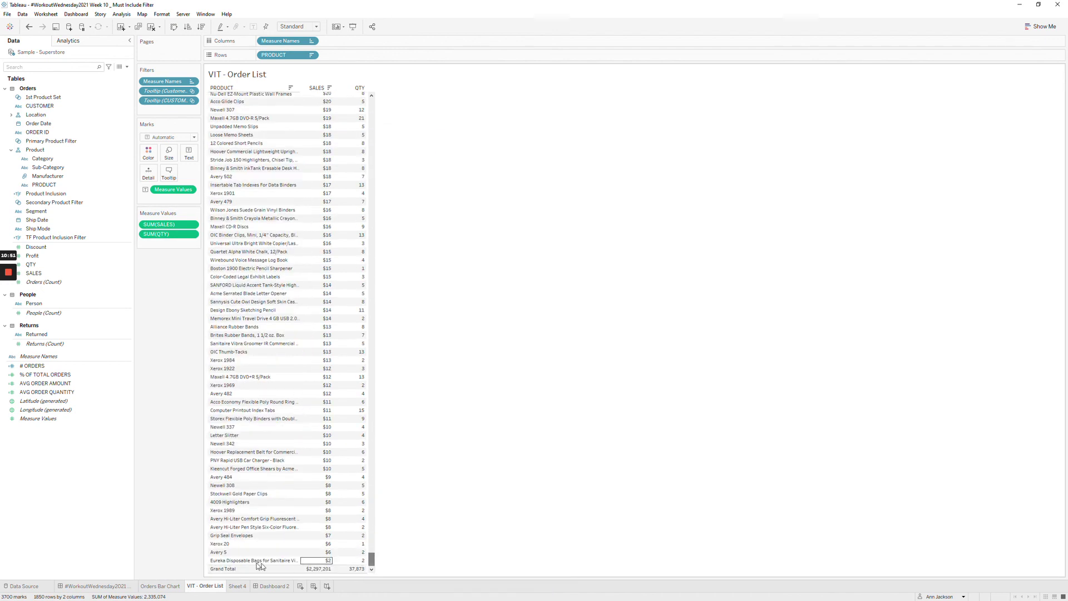
click(94, 43)
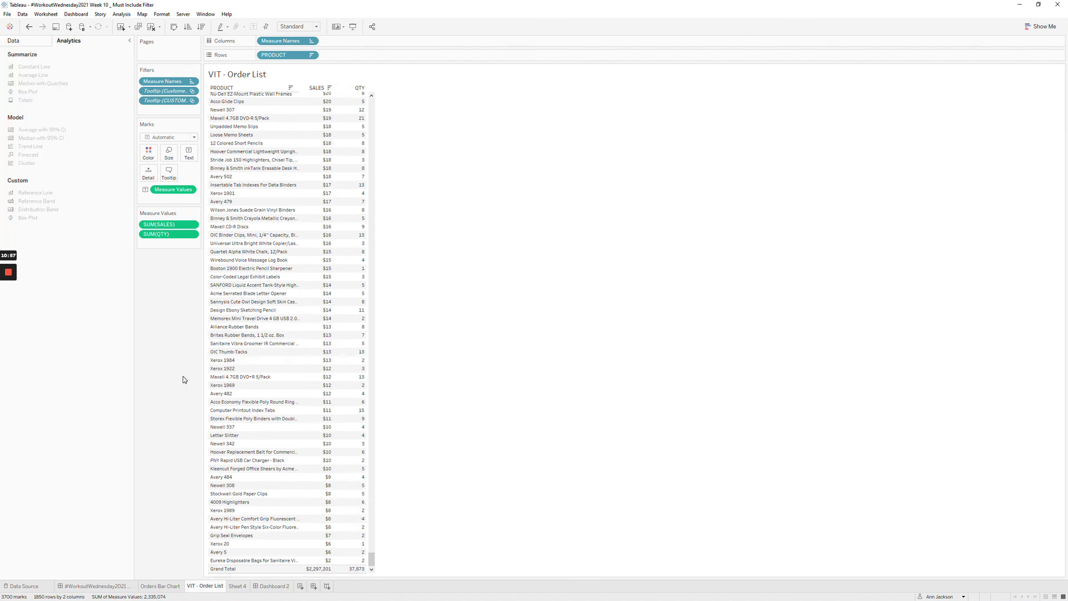
click(158, 586)
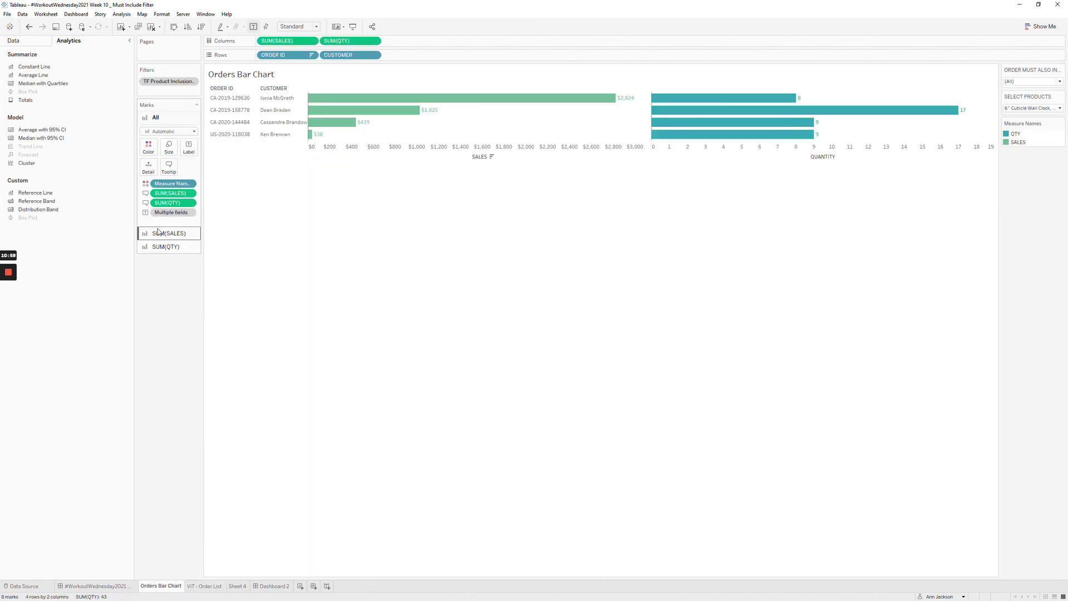
click(169, 167)
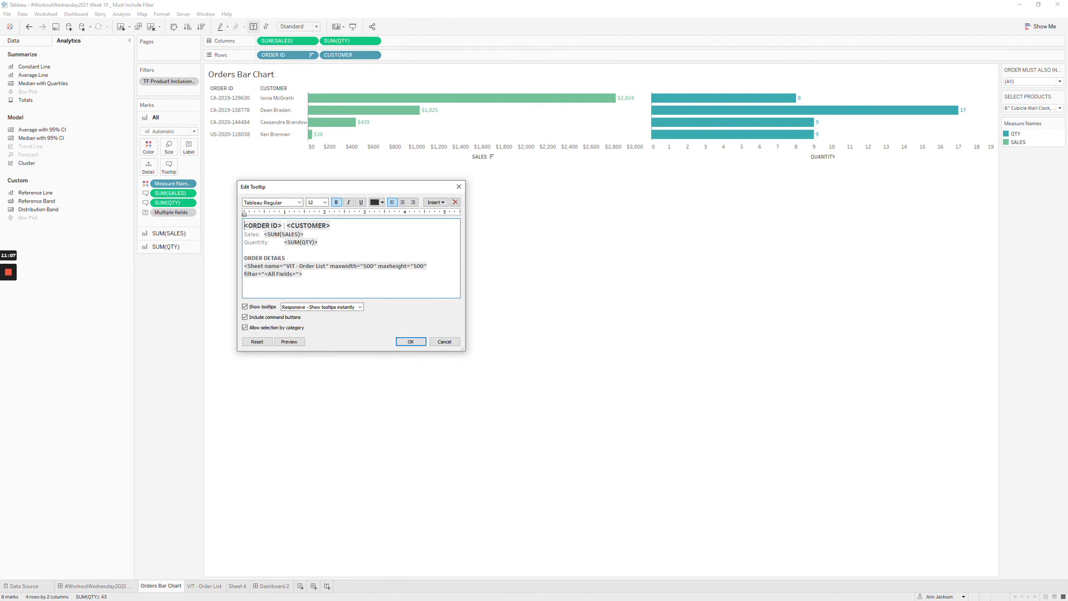
click(411, 342)
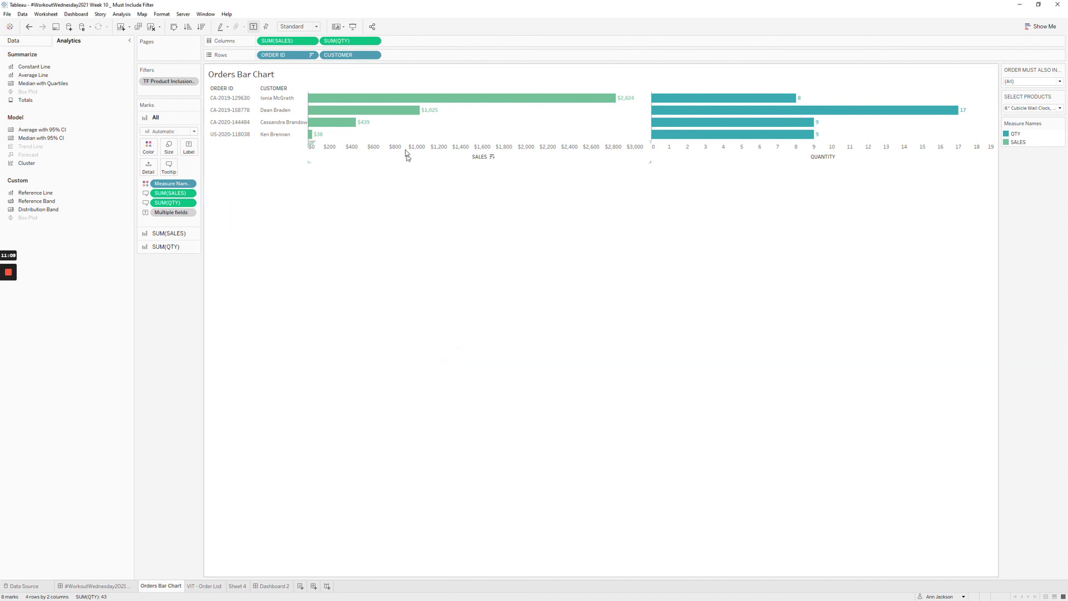
mouse_move(398, 115)
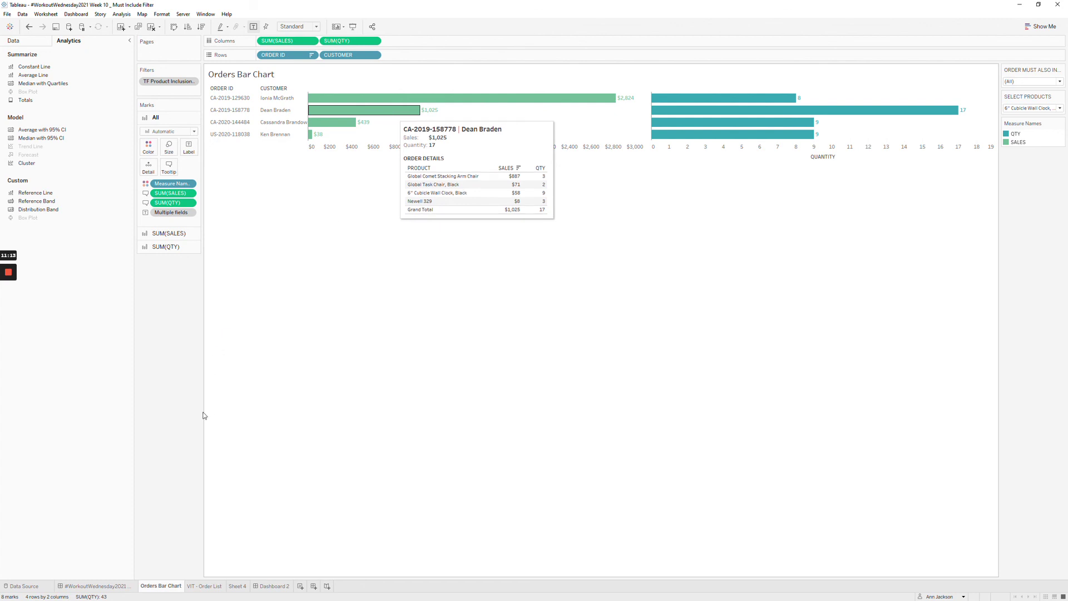
click(210, 587)
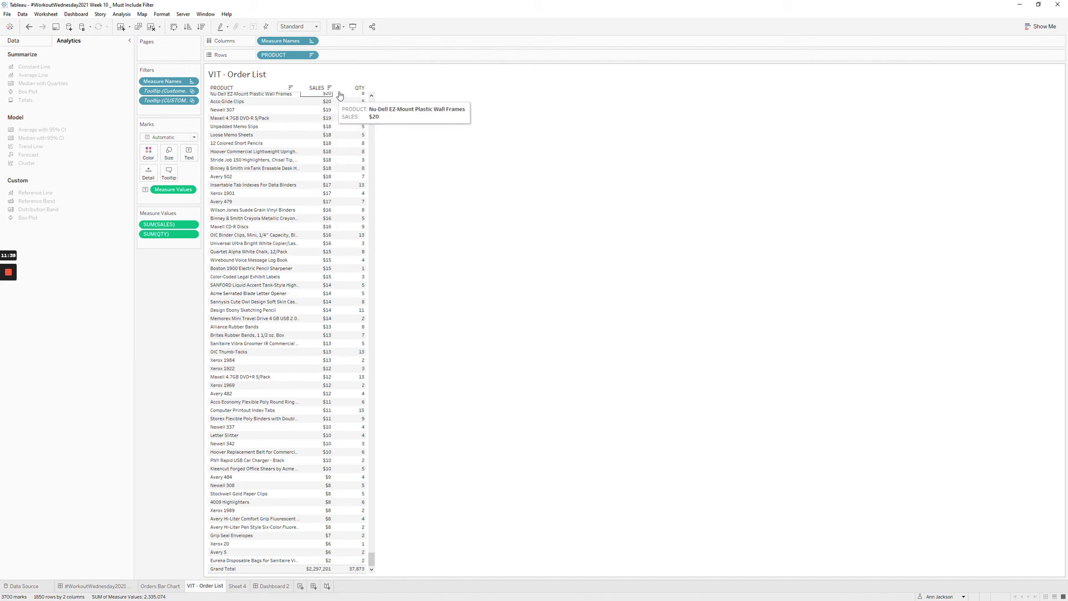
Step: Set the dashboard's Select Products back to (All), showing 5,009 orders, 100.0%, $459 and 8
click(124, 588)
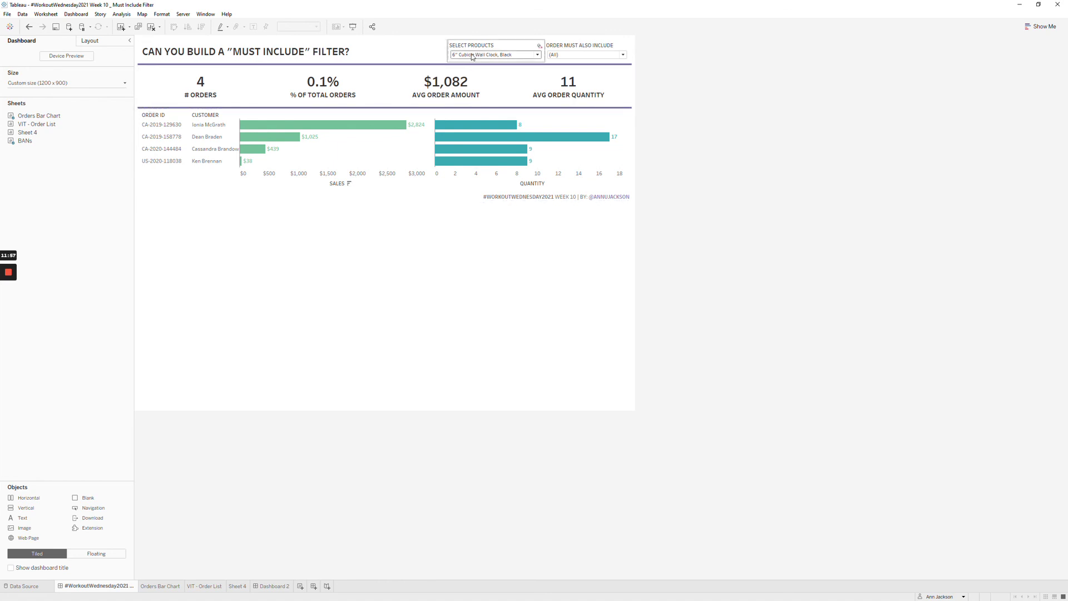
click(462, 57)
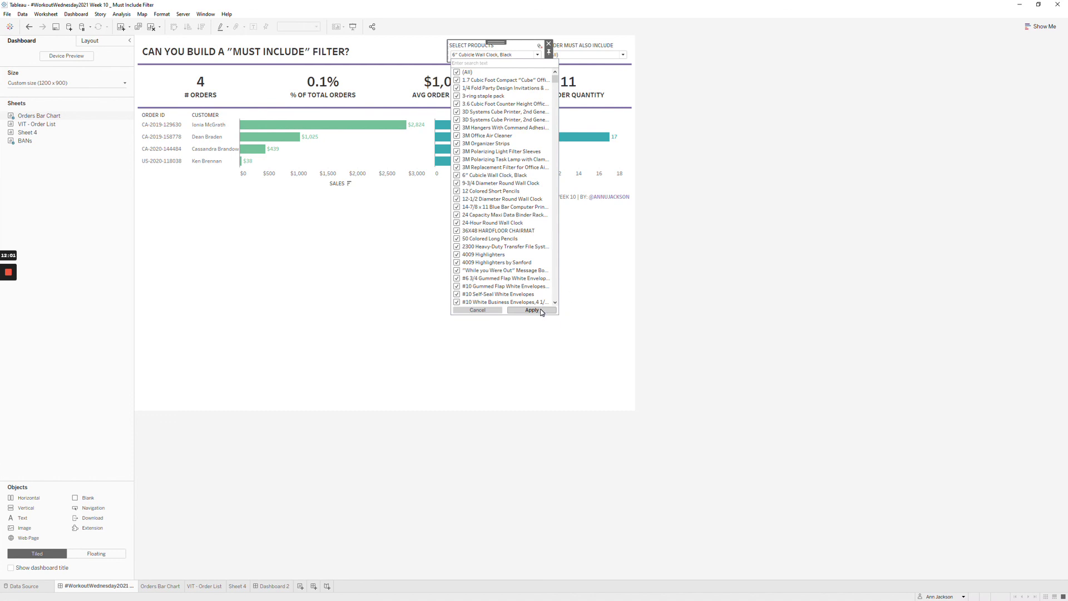
click(540, 310)
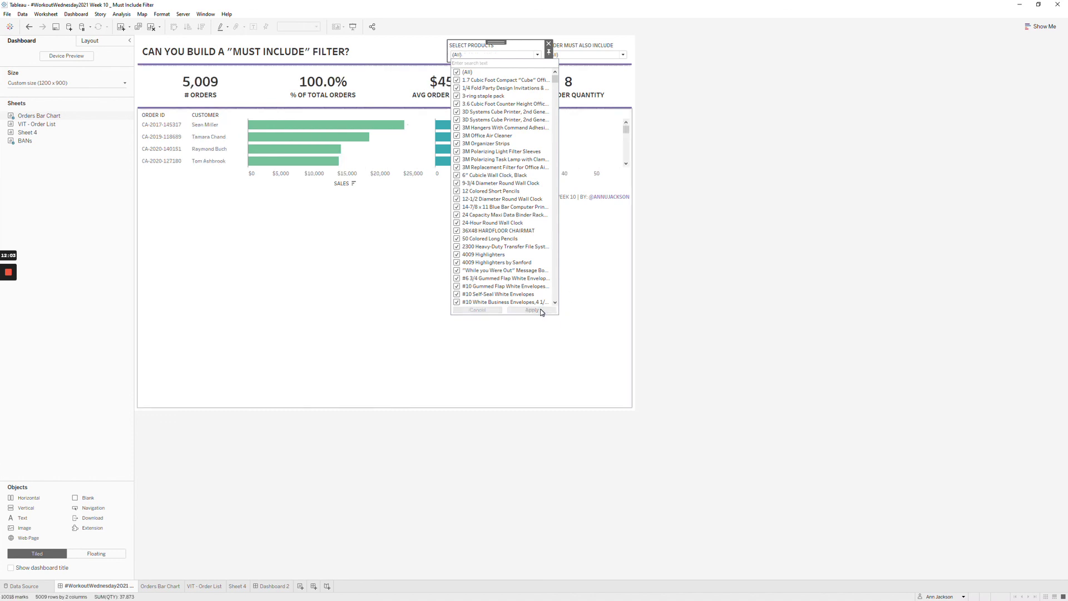
click(605, 292)
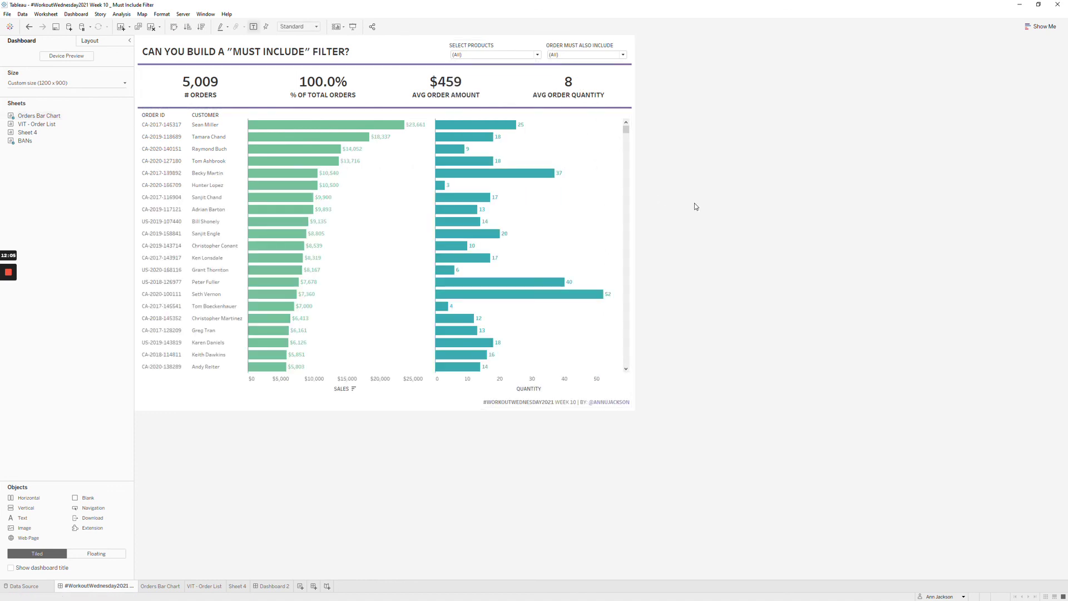
click(846, 326)
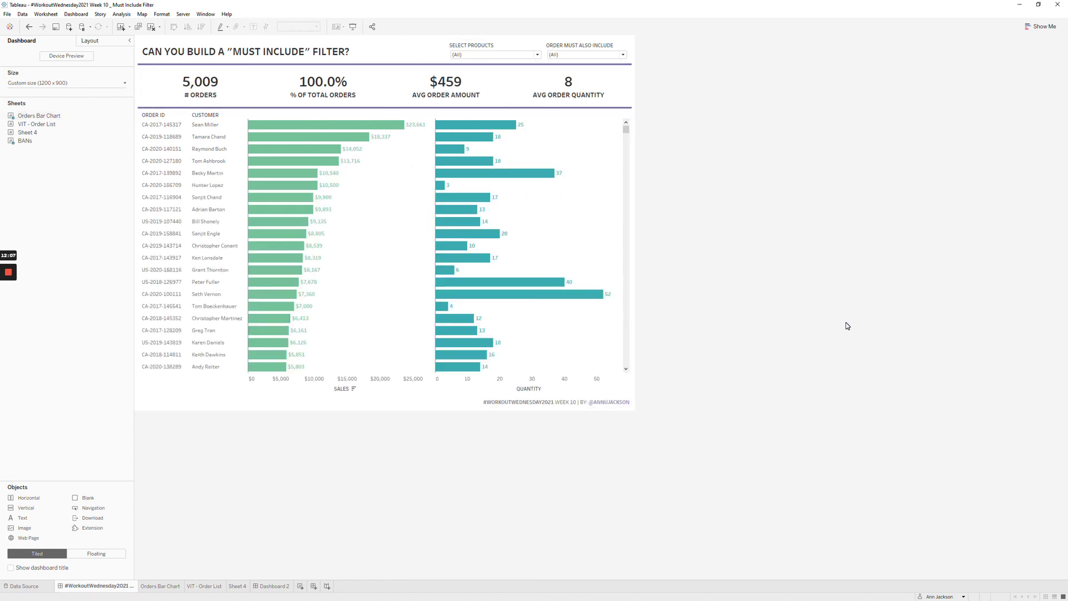